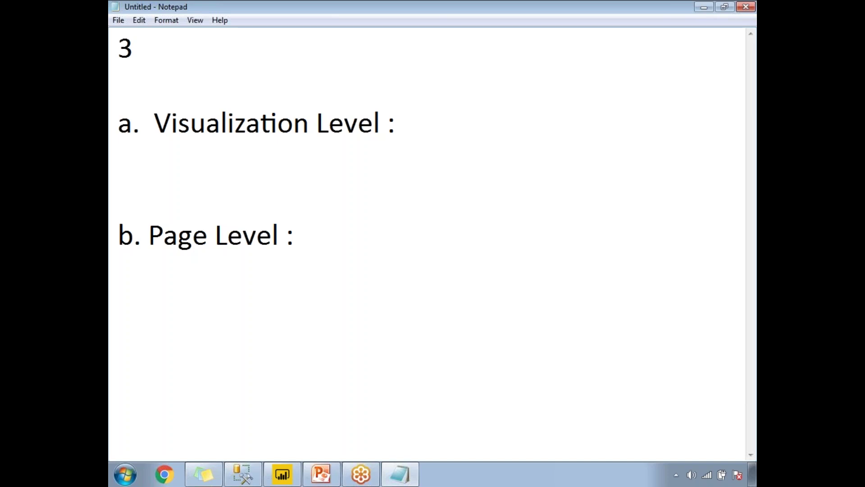
- Add the heading 'c. Report Level :' on a new line below 'b. Page Level :'
key("Return")
key("Return")
type("c. Re")
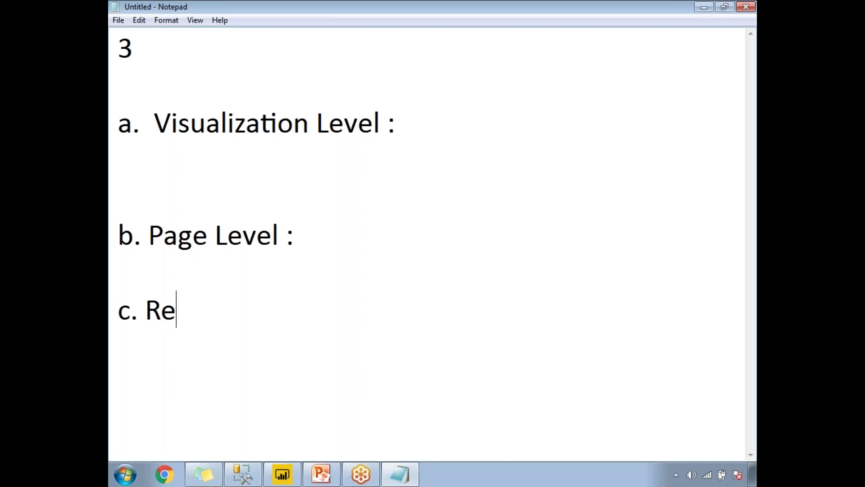
type("port L")
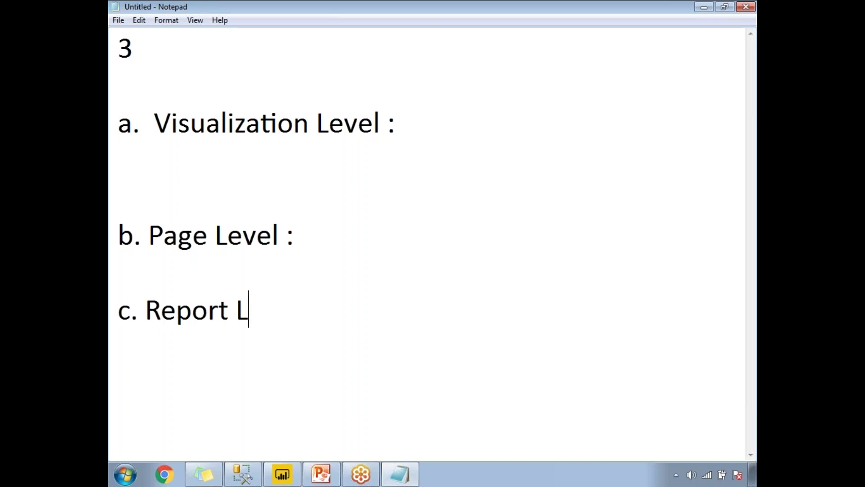
type("evel :")
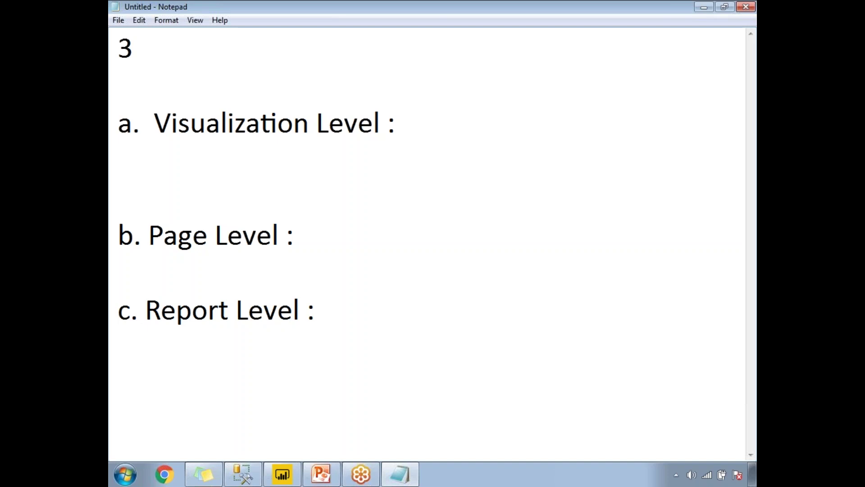
- In SSMS, find dbo.FactInternetSales among the AdventureWorksDW2012 tables, then return to Power BI
left_click(247, 479)
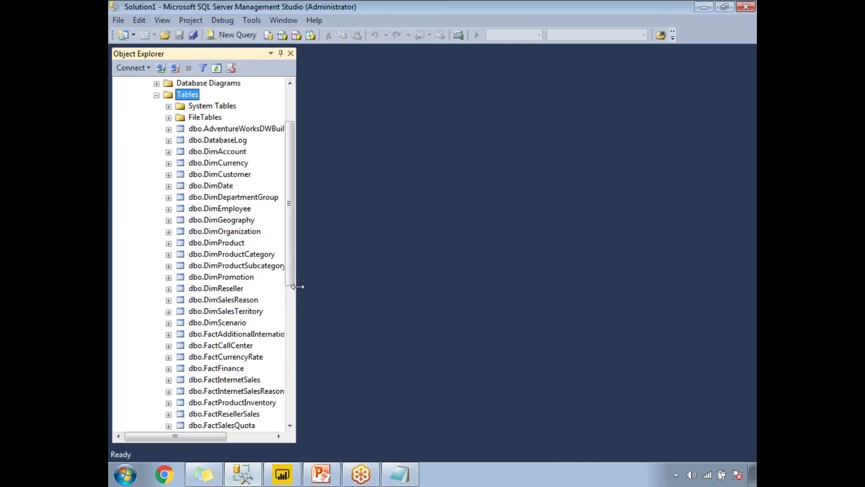
left_click_drag(290, 264, 291, 251)
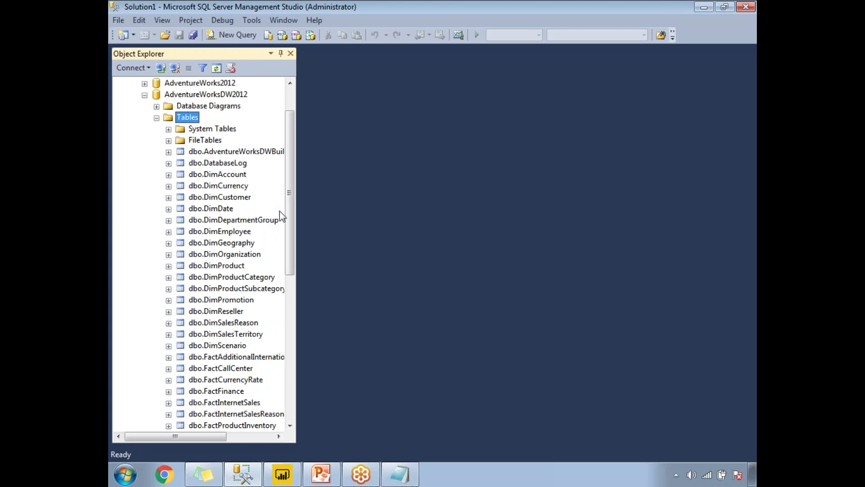
left_click_drag(291, 219, 294, 240)
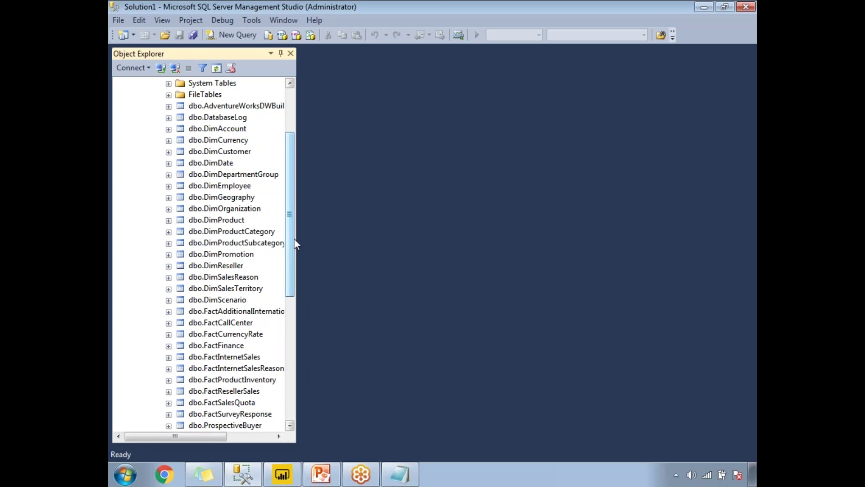
left_click(247, 360)
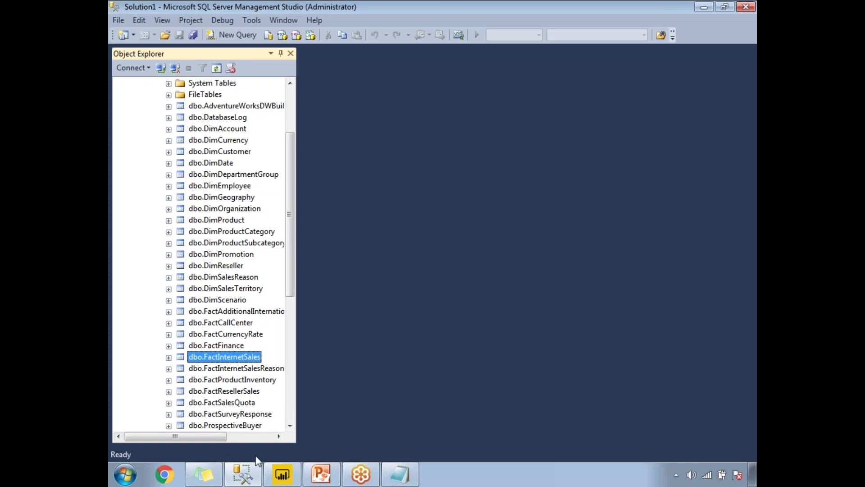
mouse_move(282, 479)
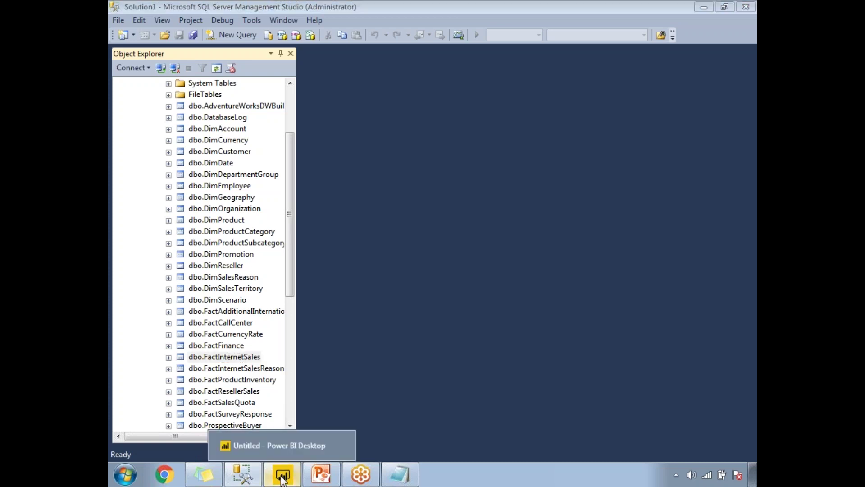
left_click(282, 477)
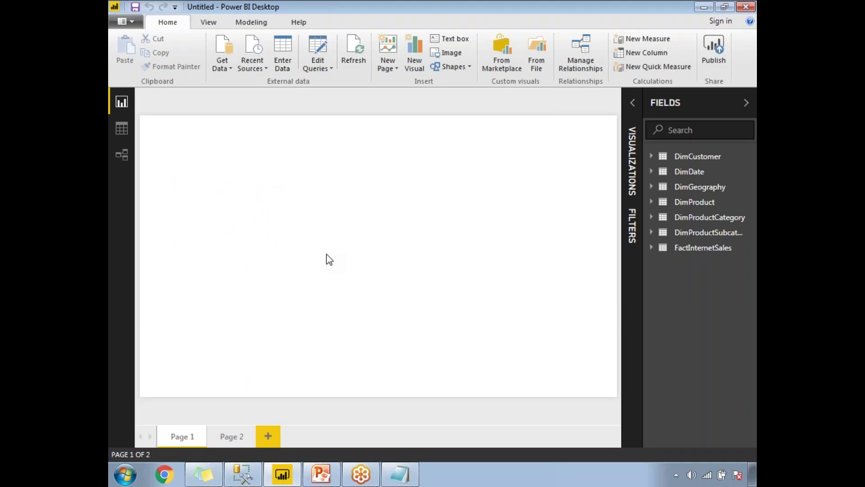
- Open Get Data from the Home ribbon to list the available data sources
left_click(223, 50)
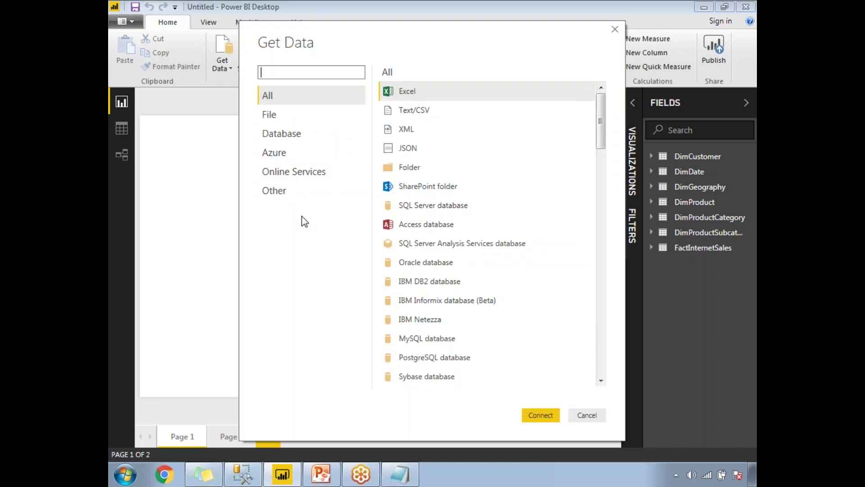
- Connect to a SQL Server database source on server .\sql2012
left_click(419, 207)
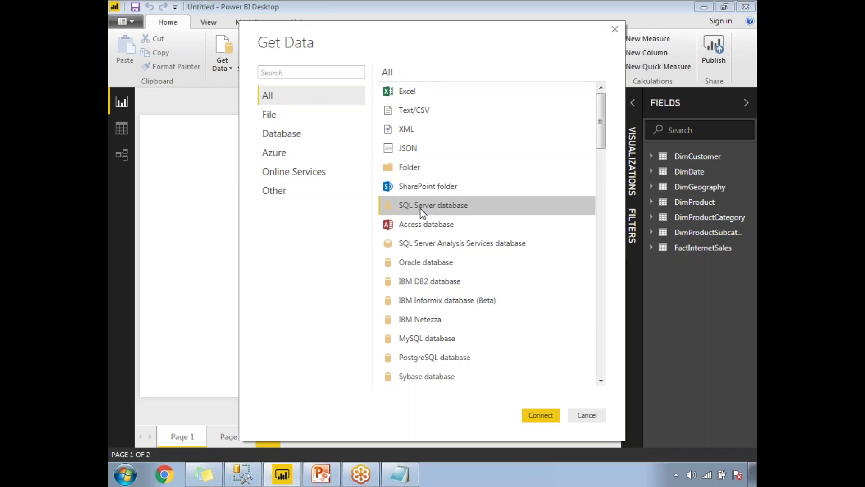
left_click(544, 418)
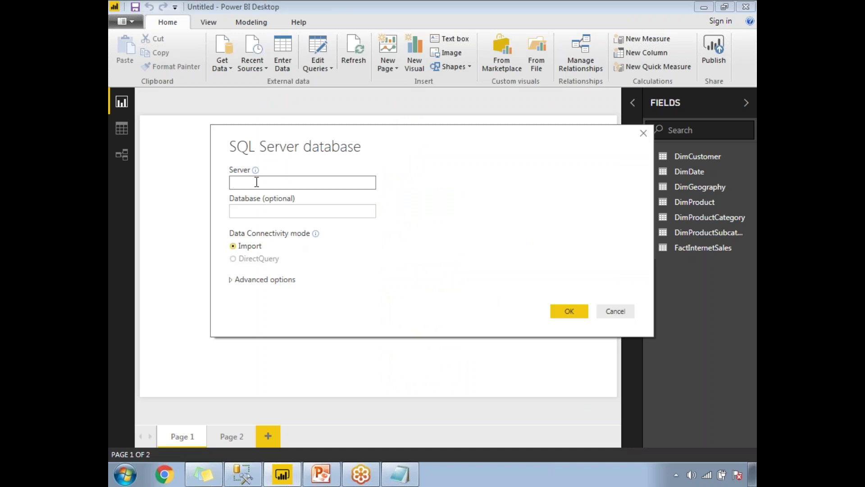
type(".\\sql2012")
left_click(566, 312)
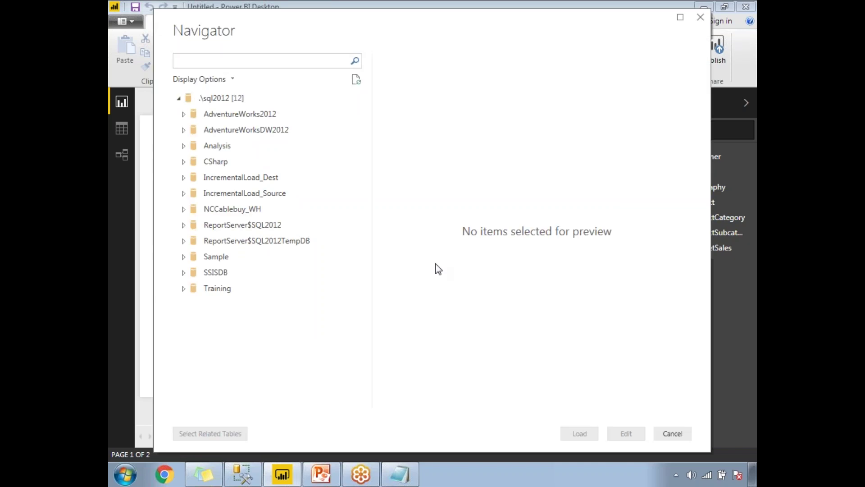
- Expand AdventureWorksDW2012 and tick DimCustomer, DimDate and DimGeography
left_click(216, 135)
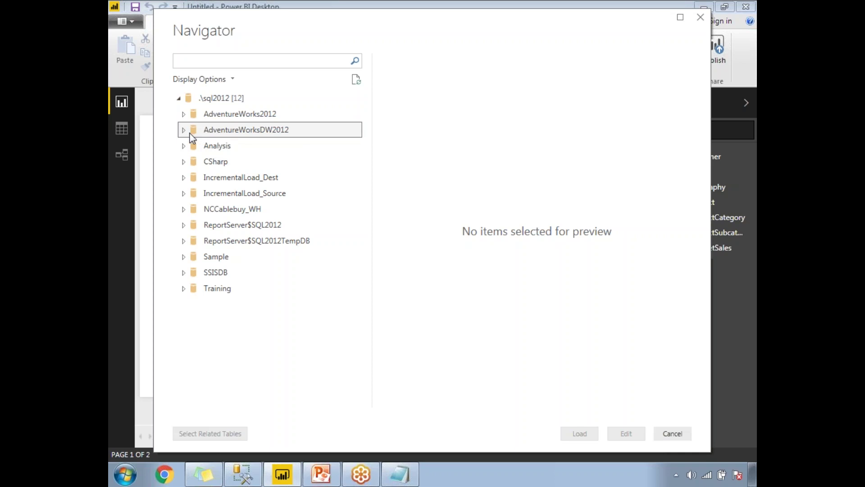
left_click(183, 130)
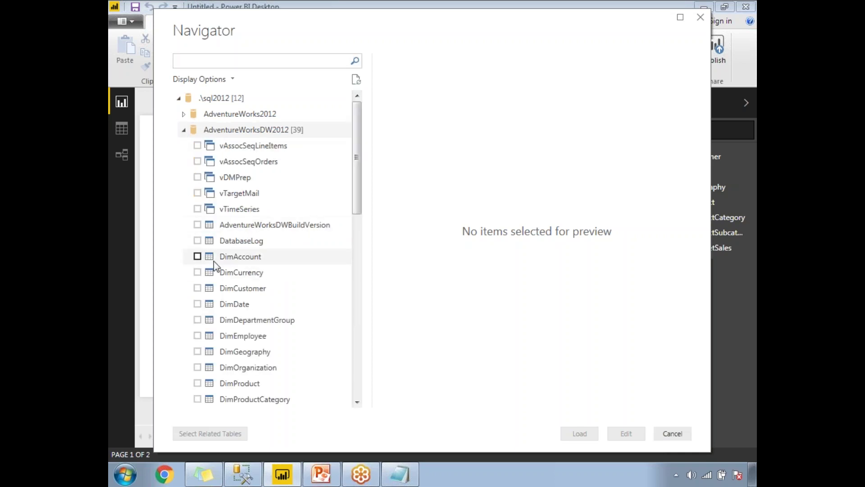
left_click(197, 288)
left_click(198, 303)
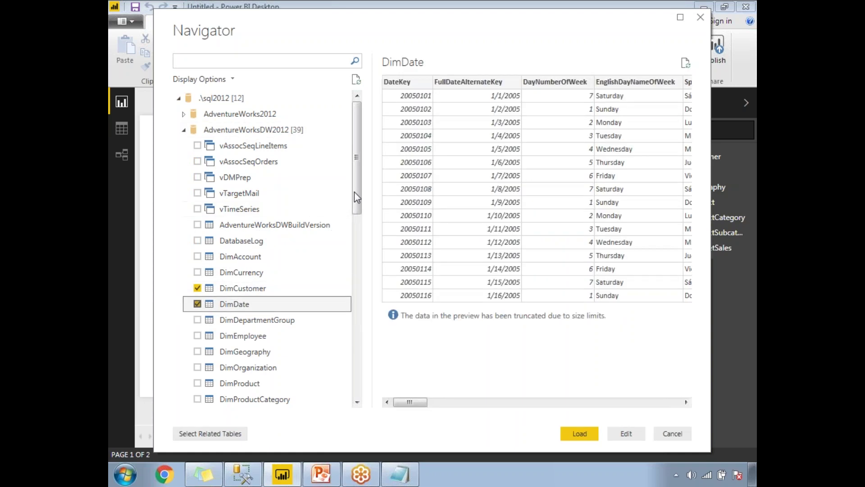
scroll(286, 237, "down", 3)
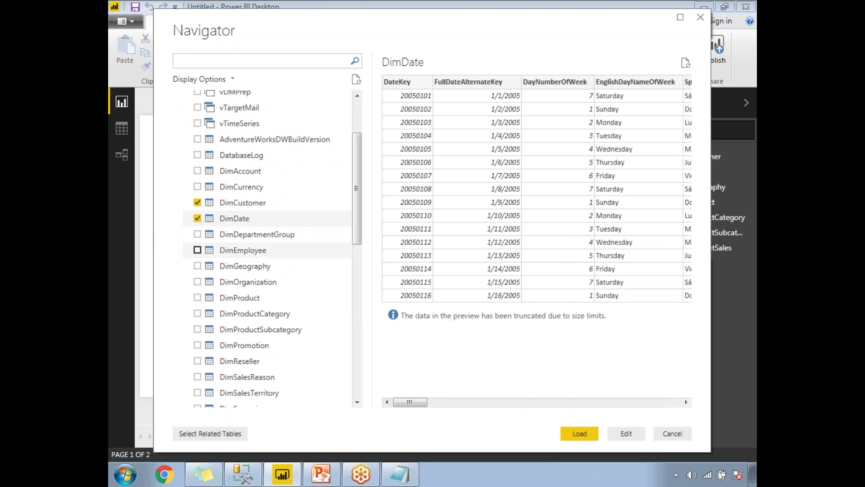
left_click(197, 266)
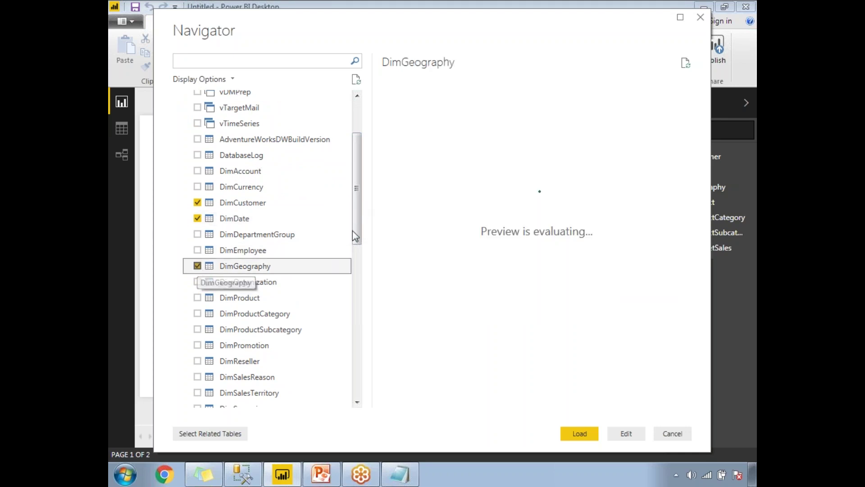
scroll(357, 217, "down", 3)
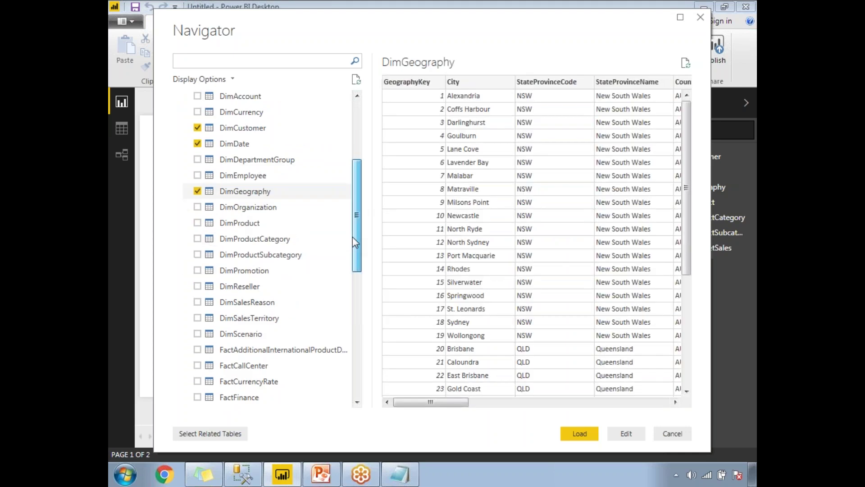
- Tick DimProduct, DimProductCategory, DimProductSubcategory and FactInternetSales, then load the seven tables
left_click(197, 222)
left_click(197, 238)
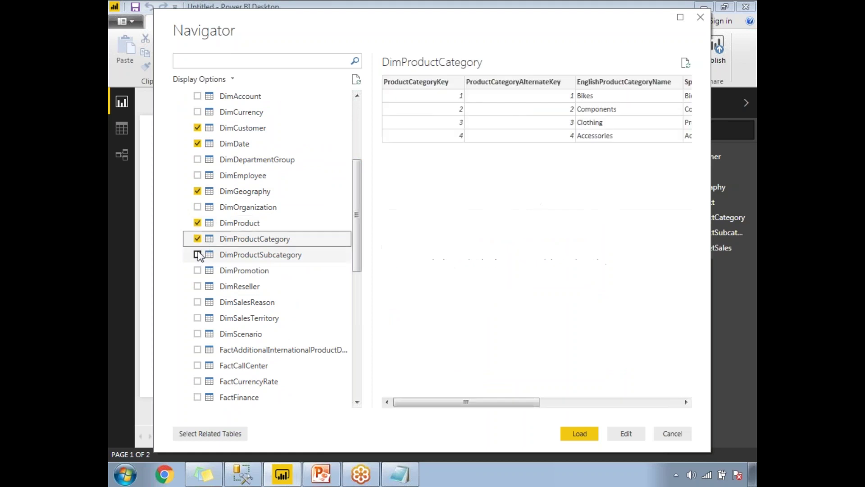
left_click(198, 255)
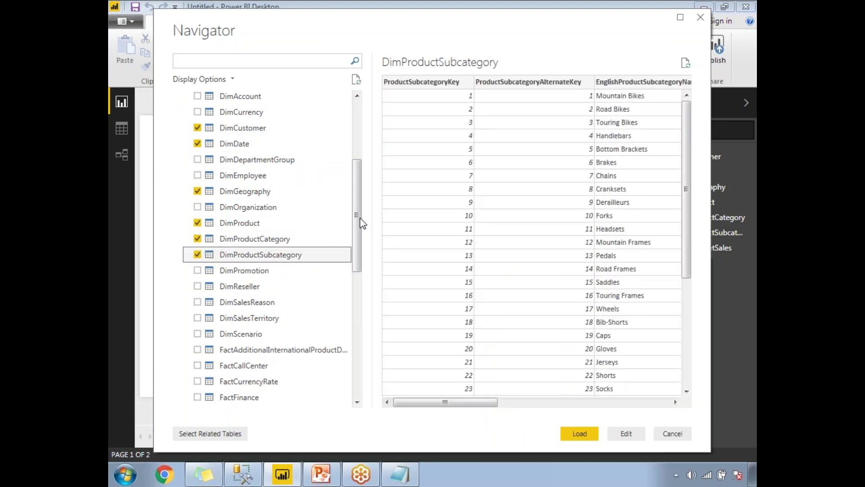
left_click_drag(357, 217, 356, 247)
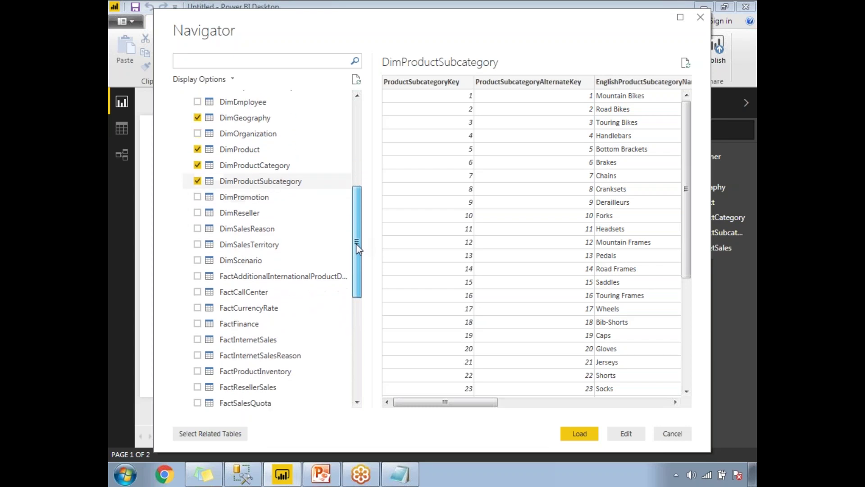
left_click(197, 339)
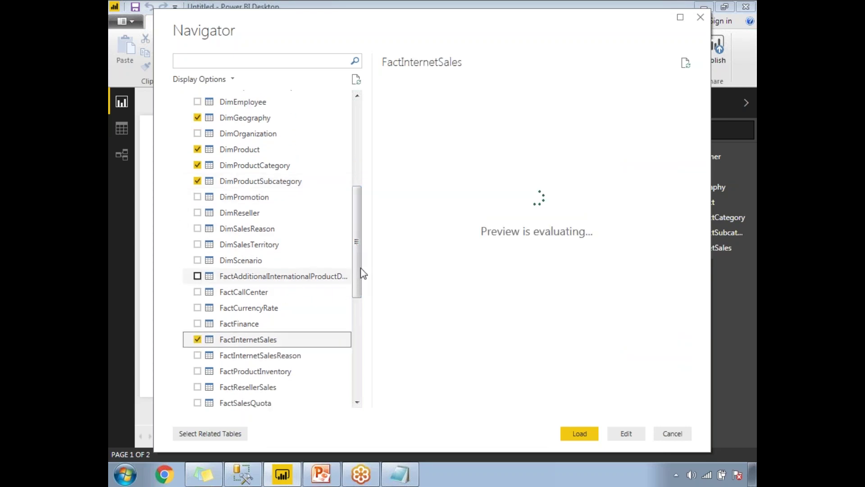
scroll(357, 265, "up", 1)
left_click_drag(357, 265, 359, 255)
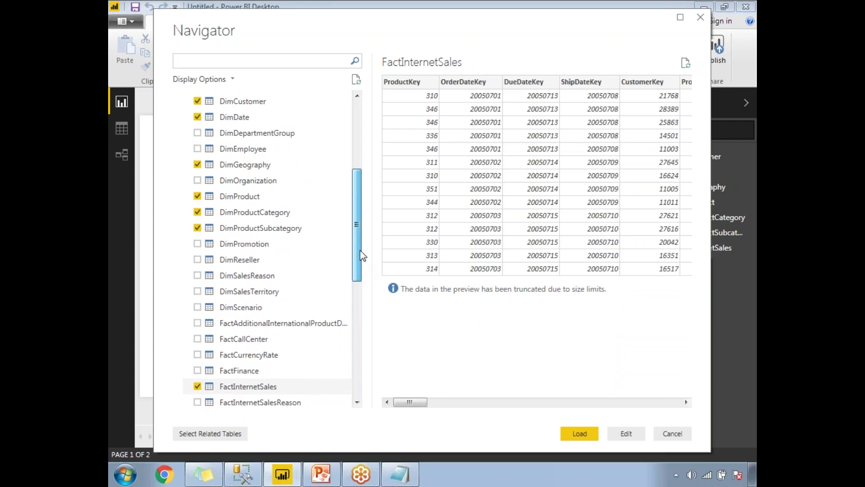
left_click_drag(360, 255, 362, 255)
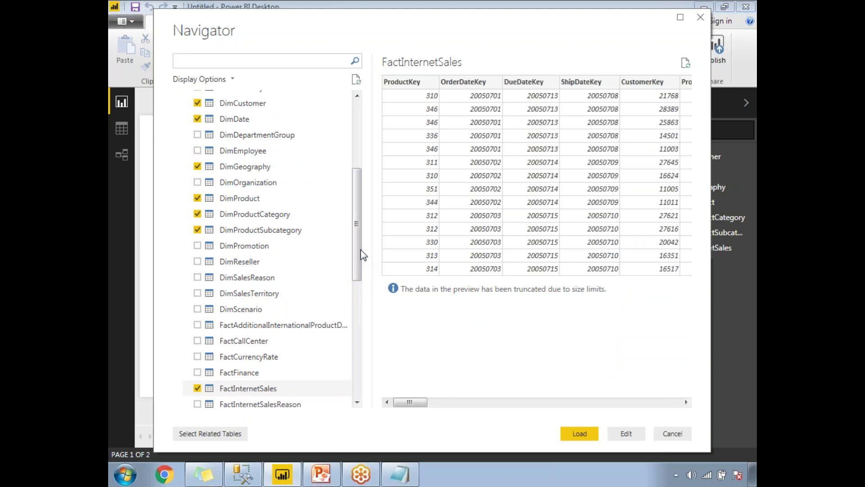
left_click(577, 436)
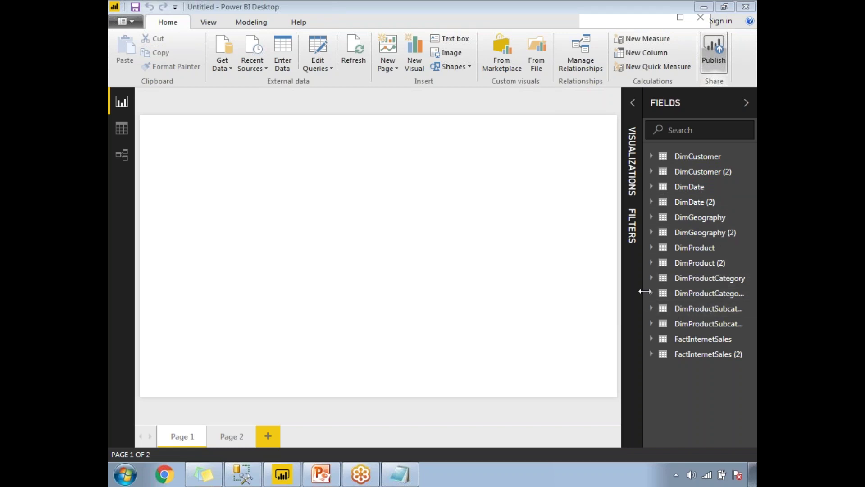
- Widen the Fields pane and delete the DimCustomer (2) and DimDate (2) duplicates
left_click_drag(645, 292, 593, 300)
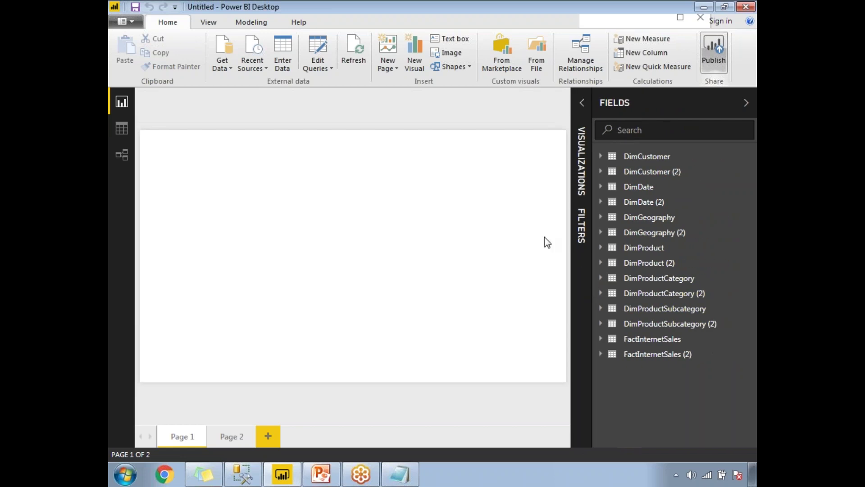
right_click(635, 171)
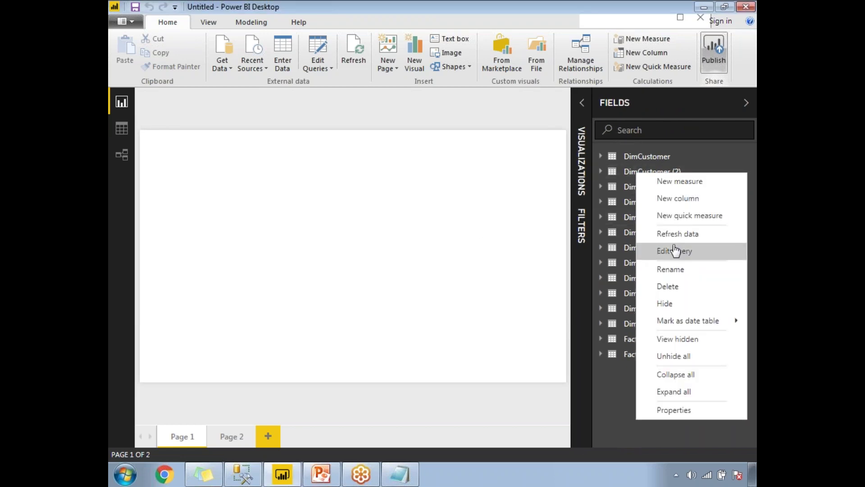
left_click(678, 288)
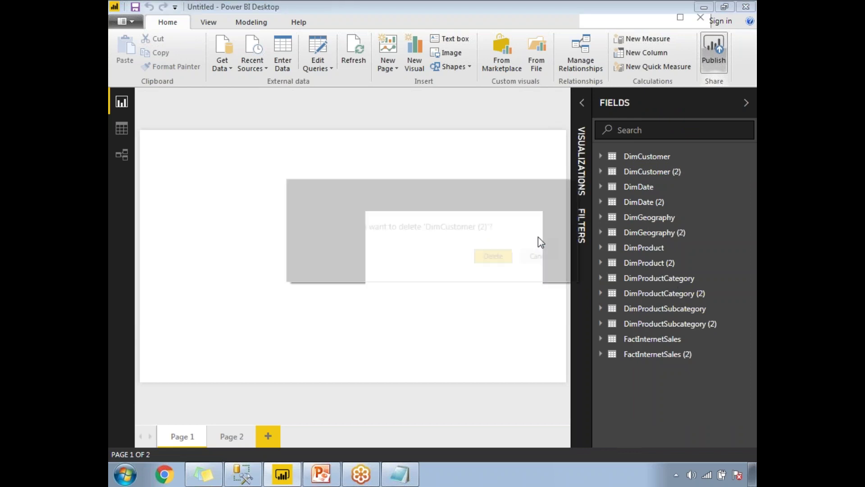
left_click_drag(435, 196, 287, 112)
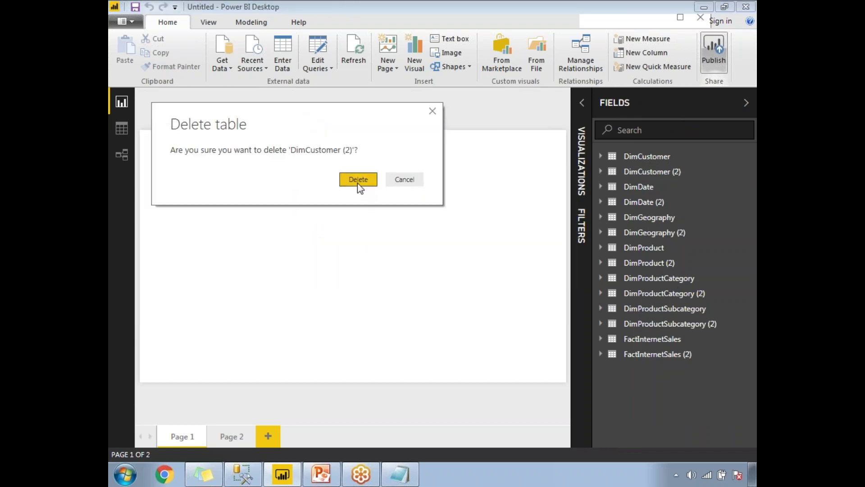
left_click(358, 182)
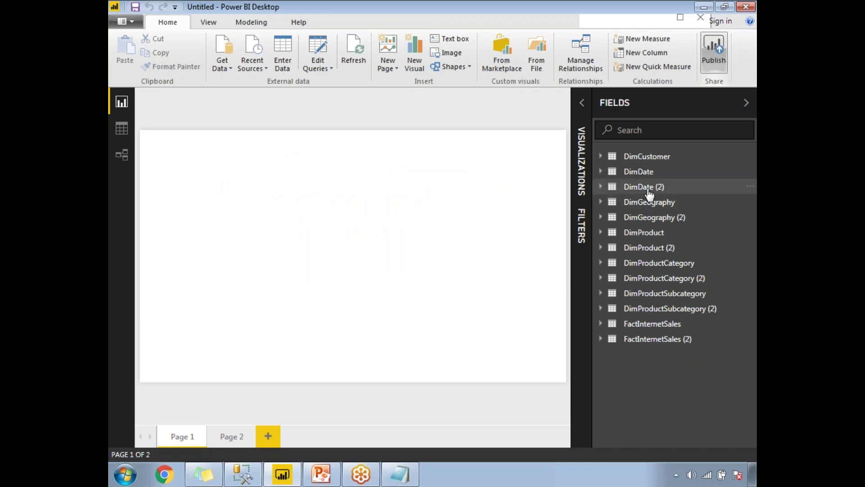
right_click(646, 187)
left_click(591, 304)
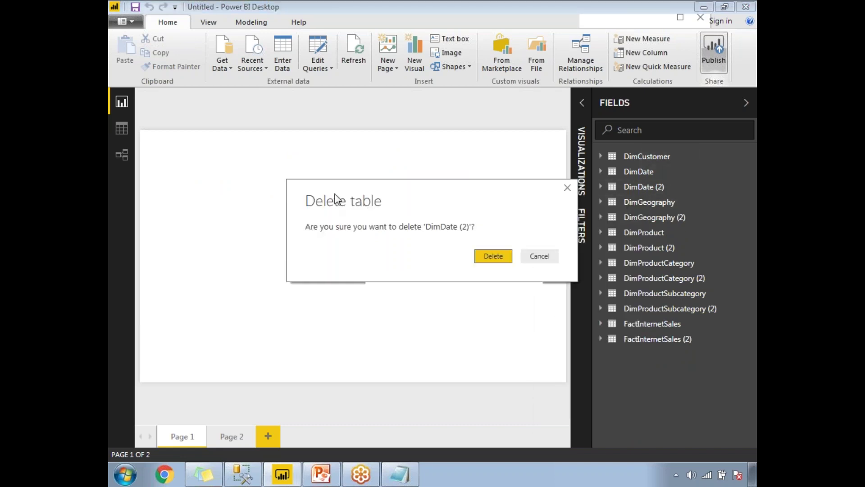
left_click_drag(333, 192, 223, 113)
left_click(390, 179)
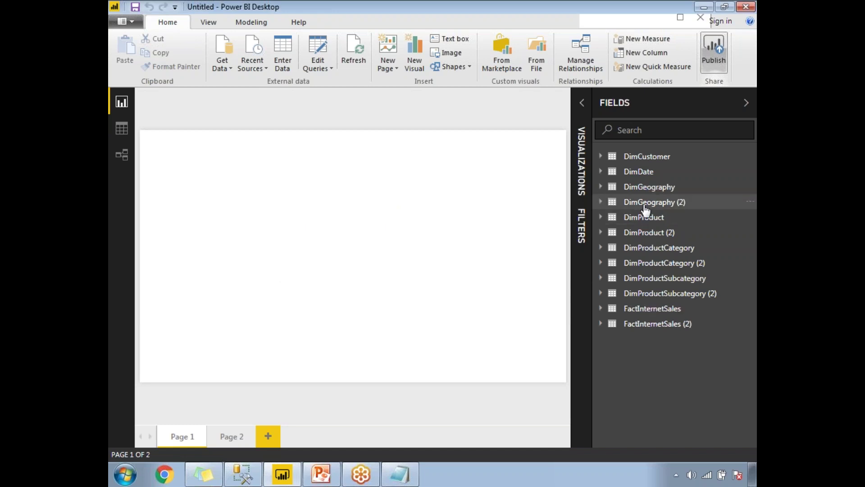
- Delete the DimGeography (2) and FactInternetSales (2) duplicate tables
right_click(644, 204)
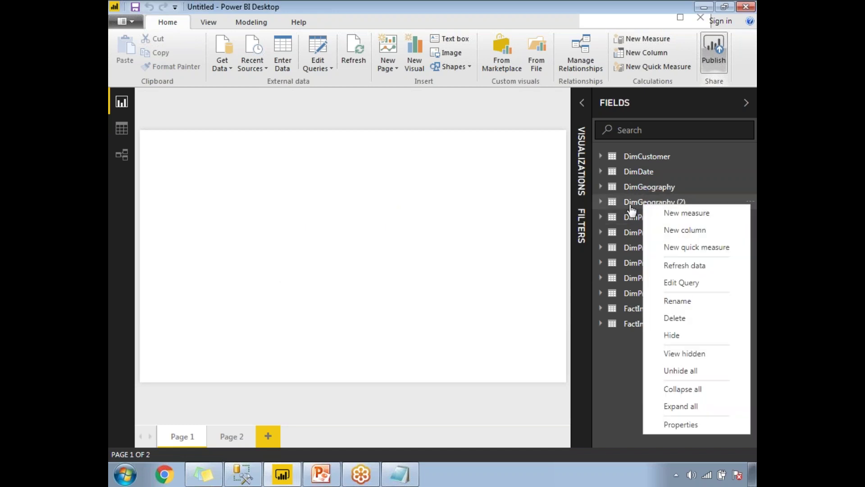
right_click(629, 204)
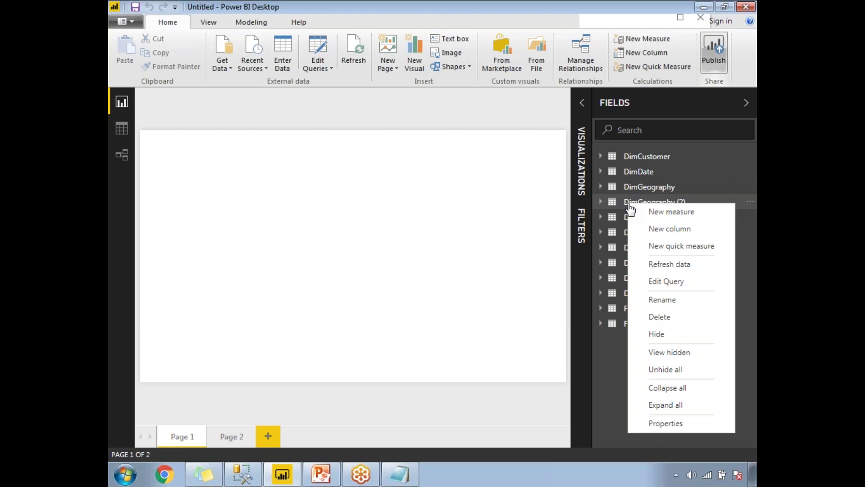
left_click(663, 317)
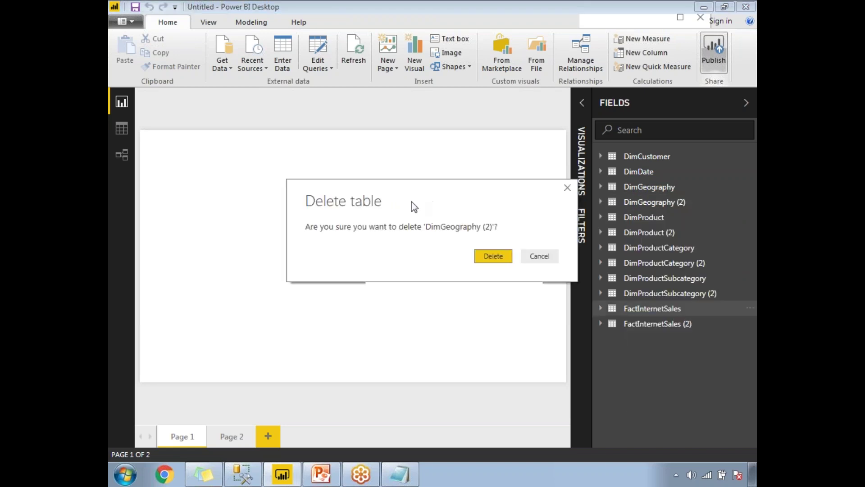
left_click_drag(403, 193, 263, 120)
left_click(346, 181)
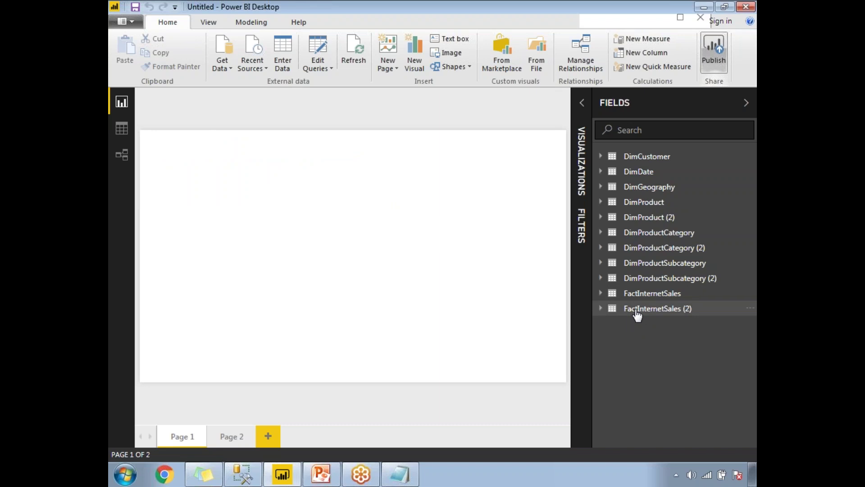
right_click(637, 311)
left_click(668, 208)
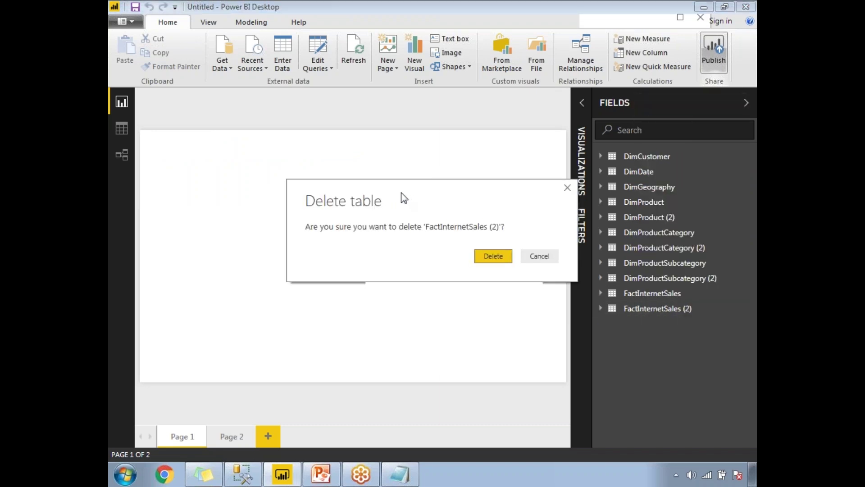
left_click(377, 162)
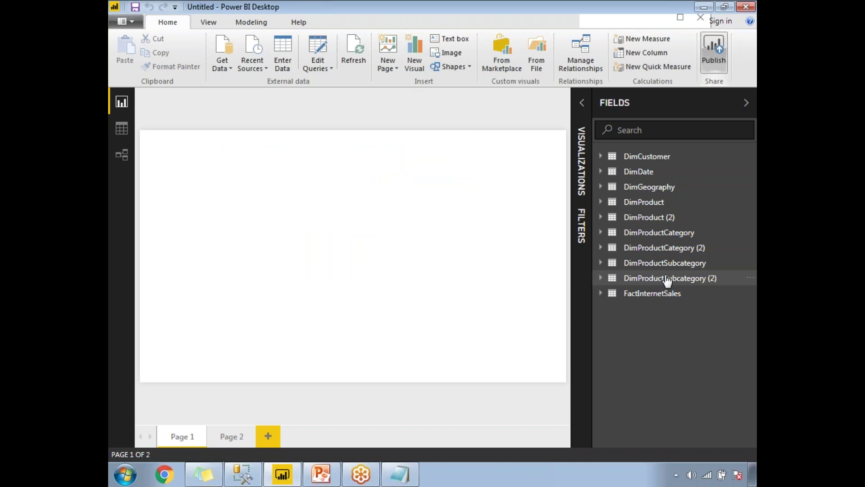
- Delete the DimProduct (2), DimProductCategory (2) and DimProductSubcategory (2) duplicate tables
right_click(644, 221)
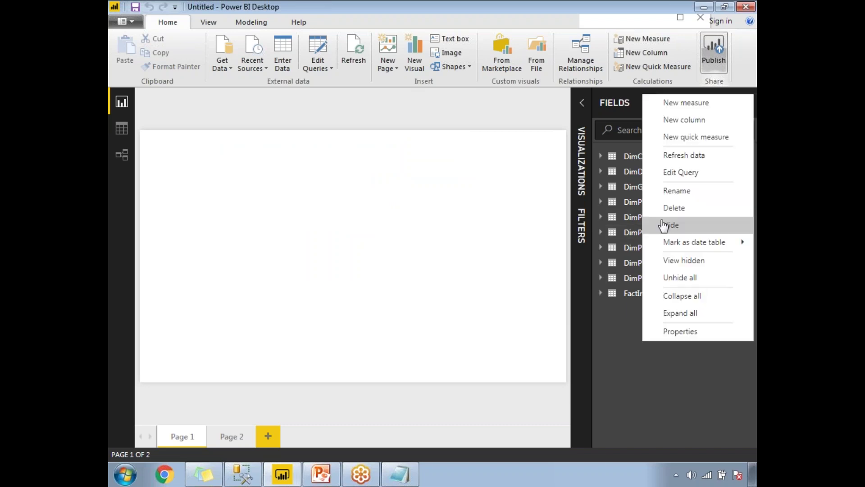
left_click(676, 204)
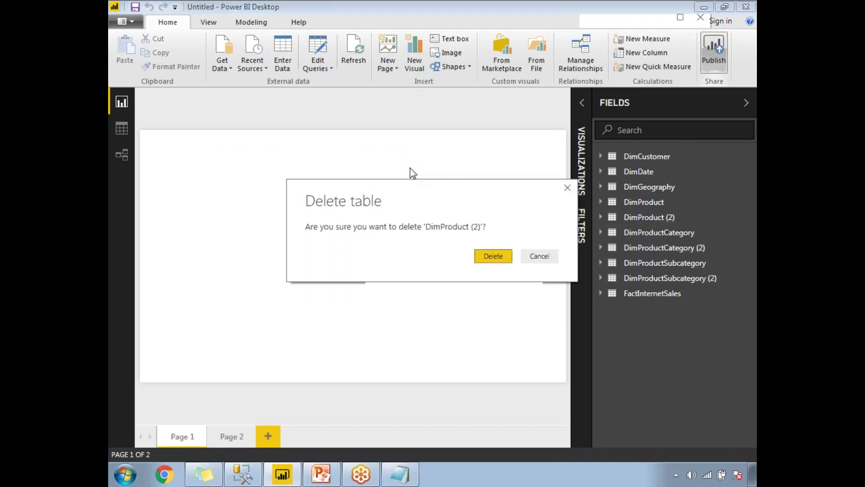
left_click_drag(415, 193, 309, 124)
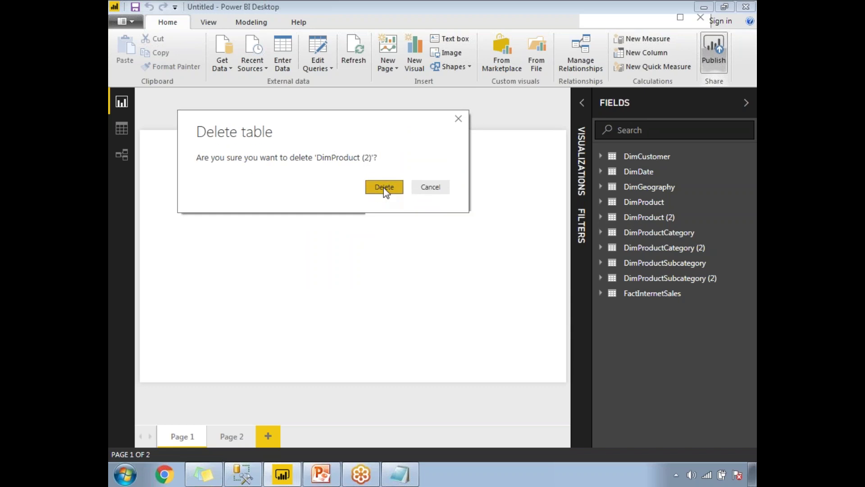
key("Return")
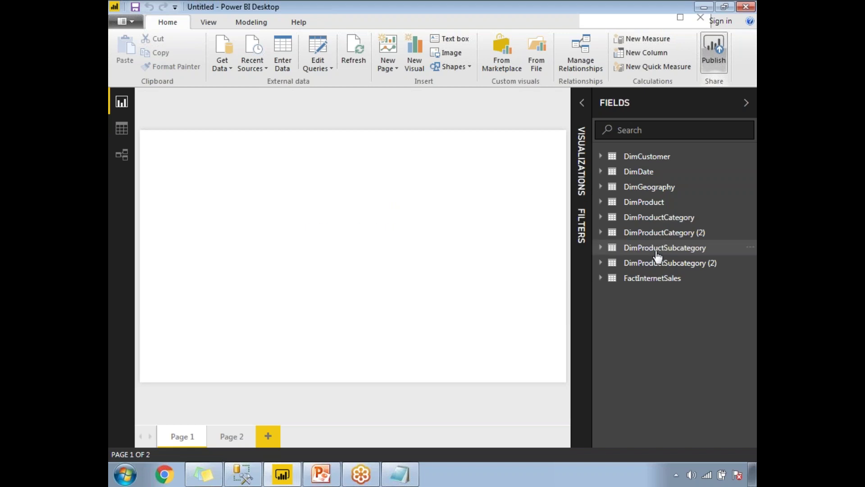
right_click(649, 235)
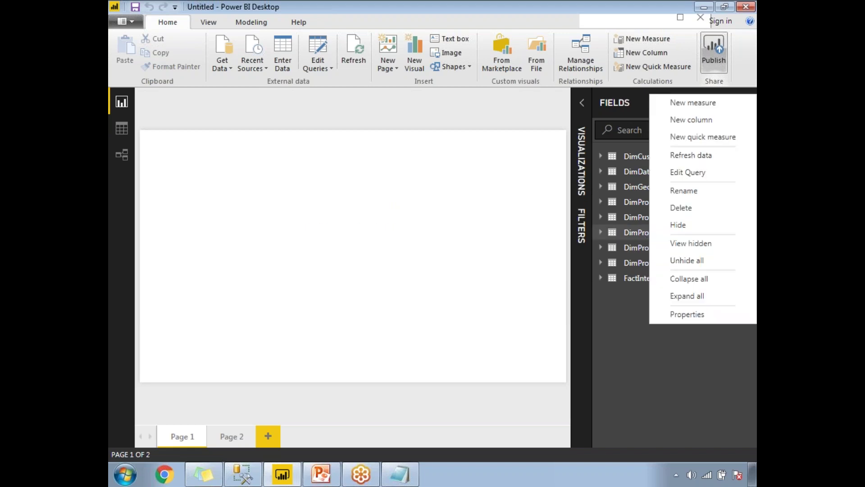
left_click(678, 207)
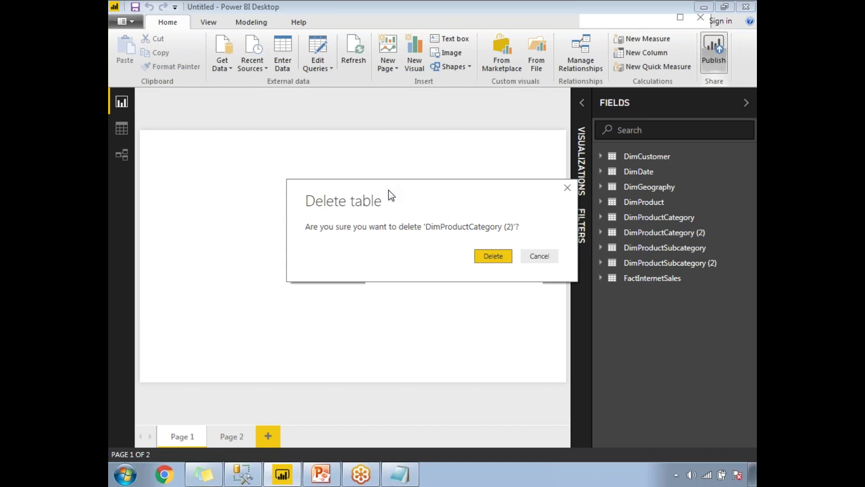
left_click(492, 255)
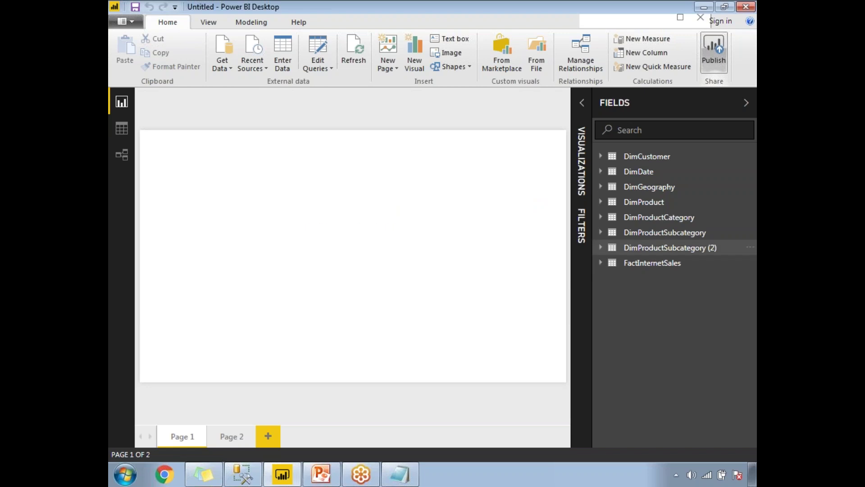
right_click(645, 255)
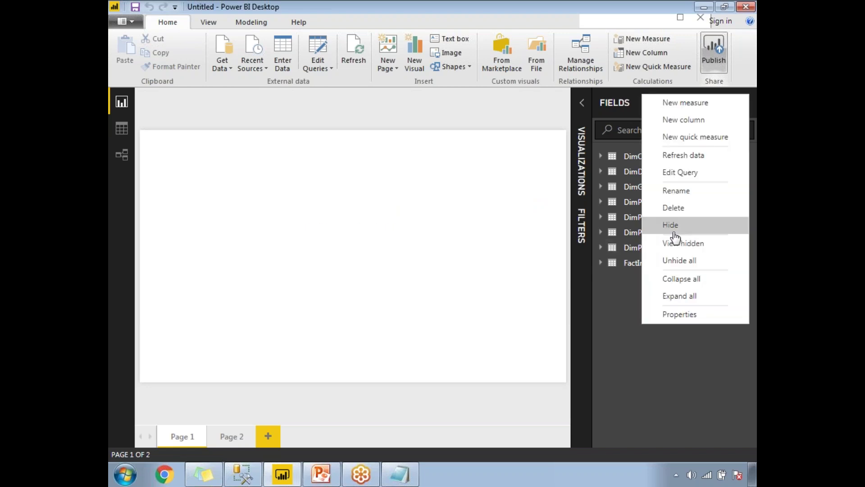
left_click(675, 209)
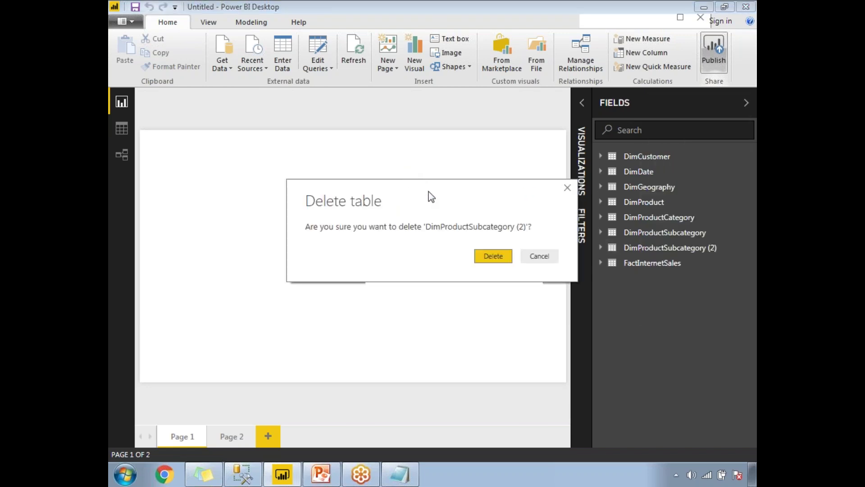
left_click(399, 200)
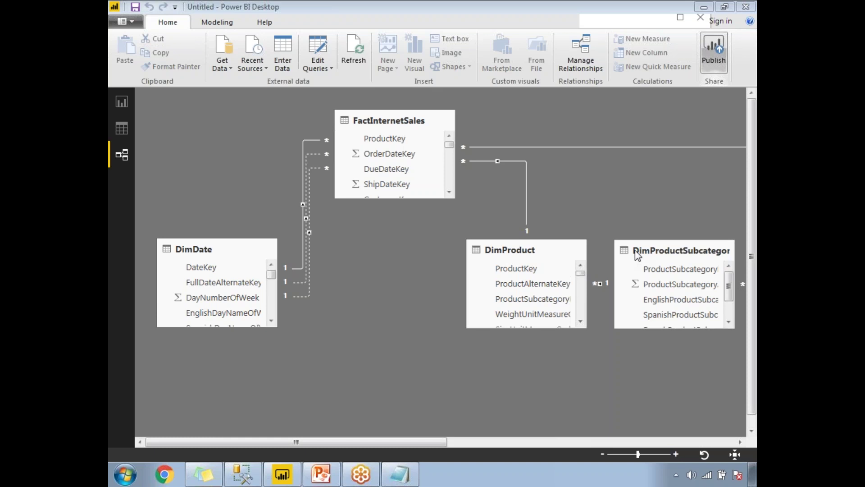
left_click(119, 107)
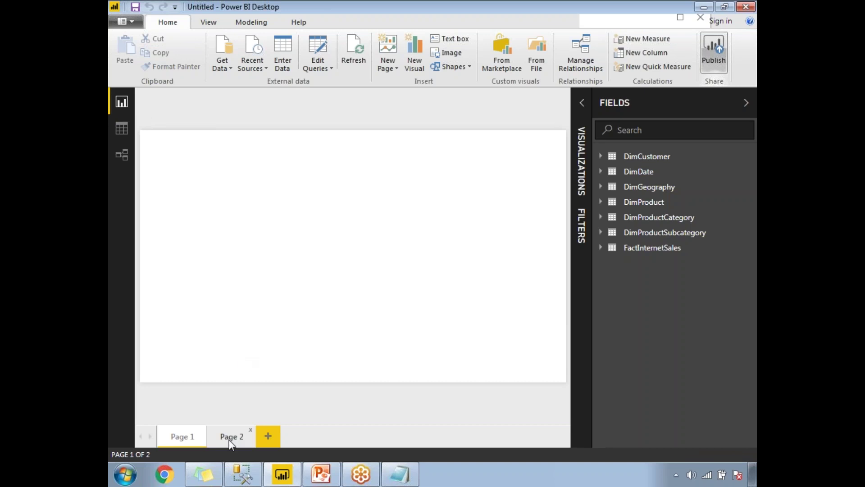
- On Page 1, add and size a clustered column chart and a larger pie chart side by side
left_click(180, 436)
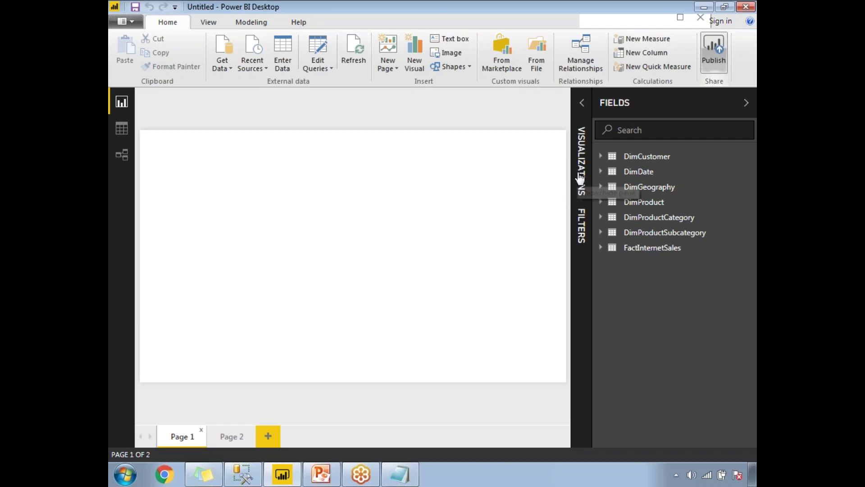
left_click(747, 104)
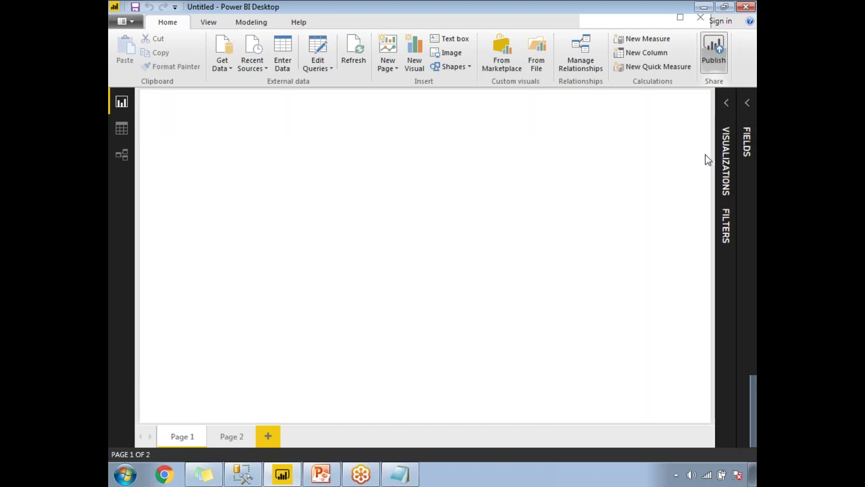
left_click(726, 174)
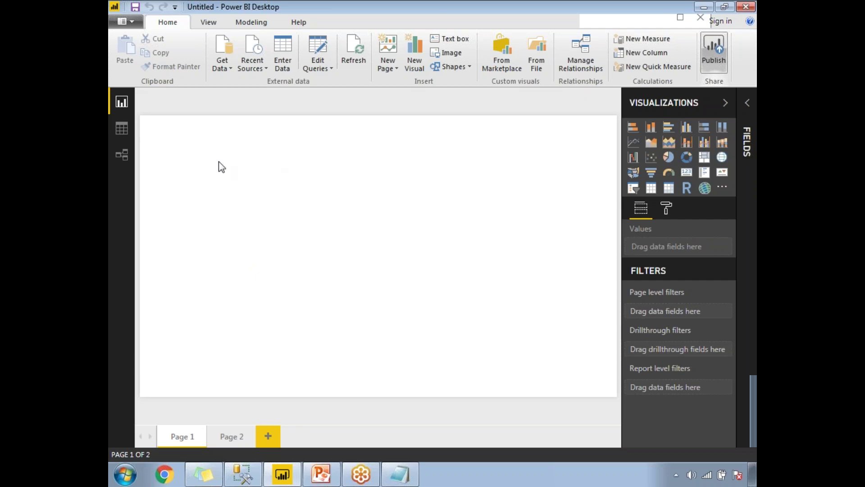
left_click(686, 127)
left_click_drag(247, 238, 333, 370)
left_click(385, 296)
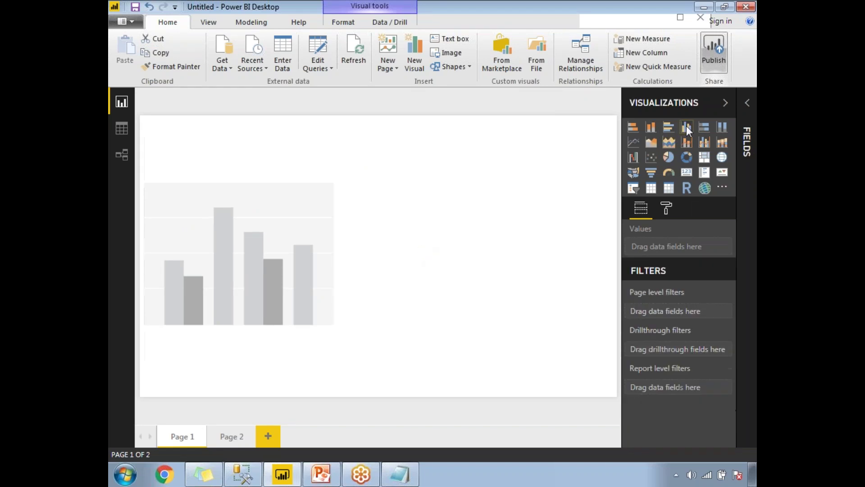
left_click(671, 156)
left_click_drag(440, 235, 595, 361)
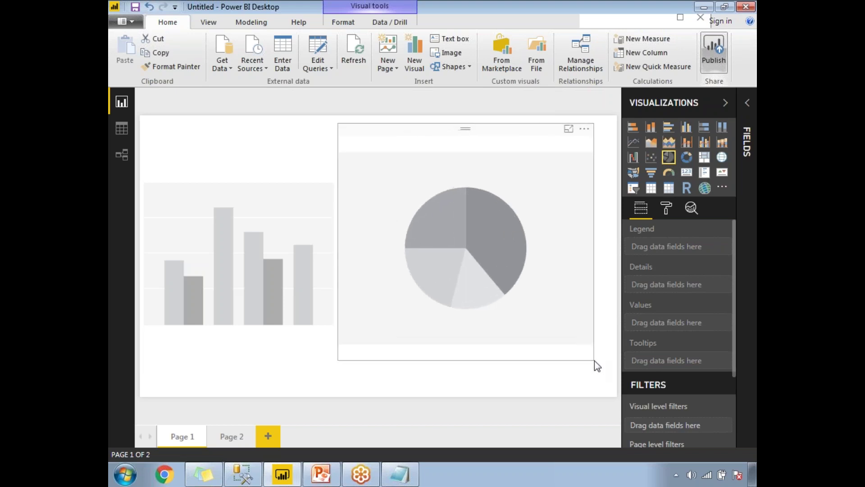
left_click(319, 274)
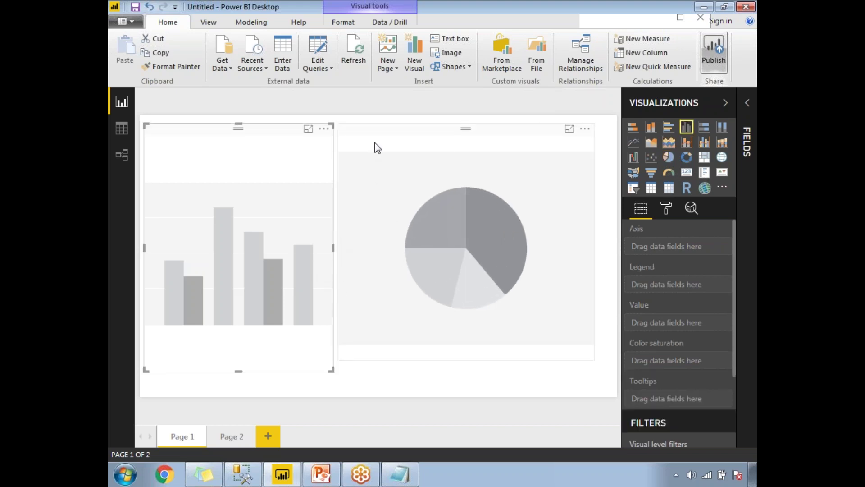
left_click_drag(380, 136, 393, 132)
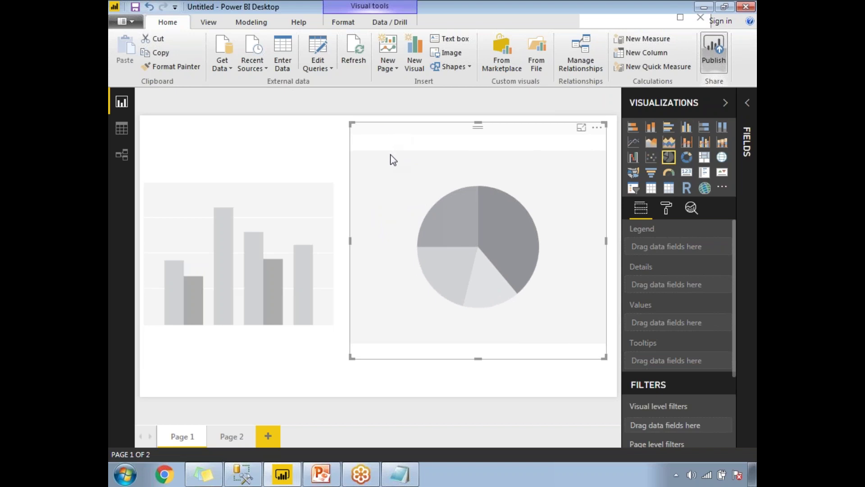
- Add an enlarged clustered column chart to Page 2
left_click(231, 436)
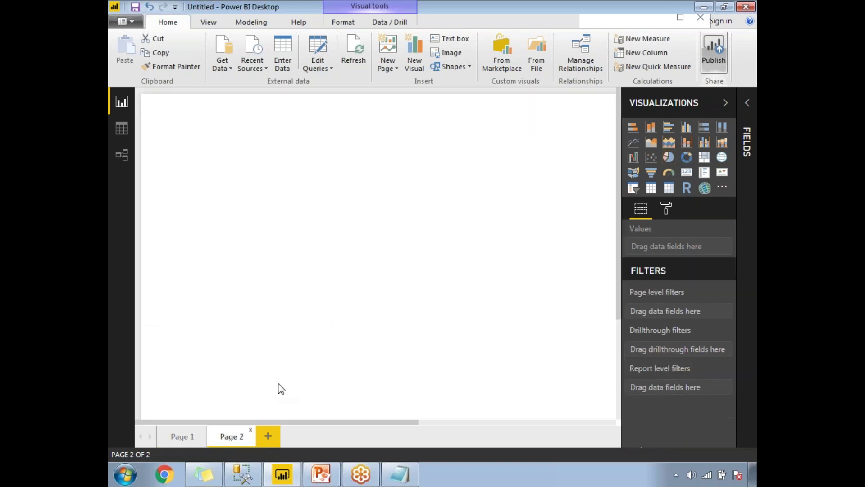
left_click(686, 127)
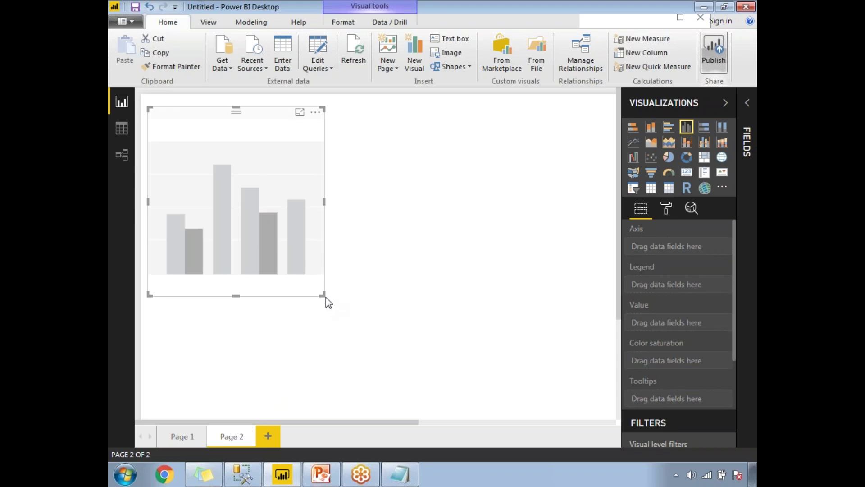
left_click_drag(322, 296, 479, 366)
left_click(479, 366)
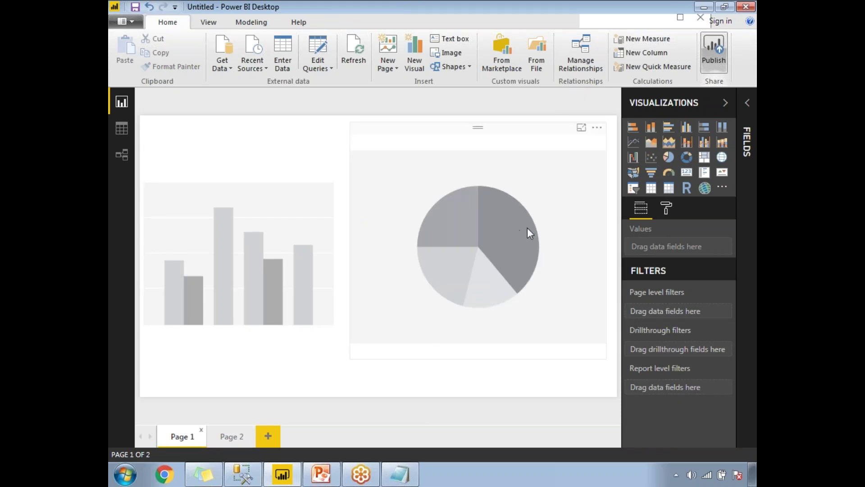
- Plot SalesAmount by EnglishCountryRegionName on Page 1's column chart
left_click(747, 143)
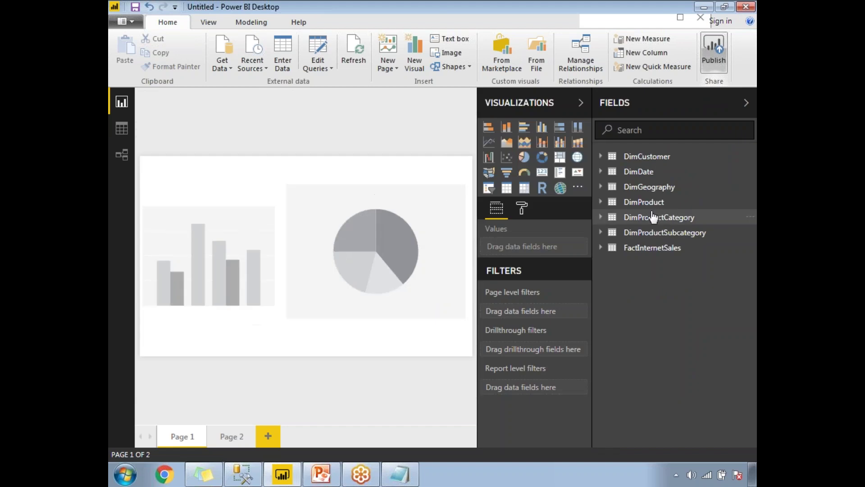
left_click(237, 262)
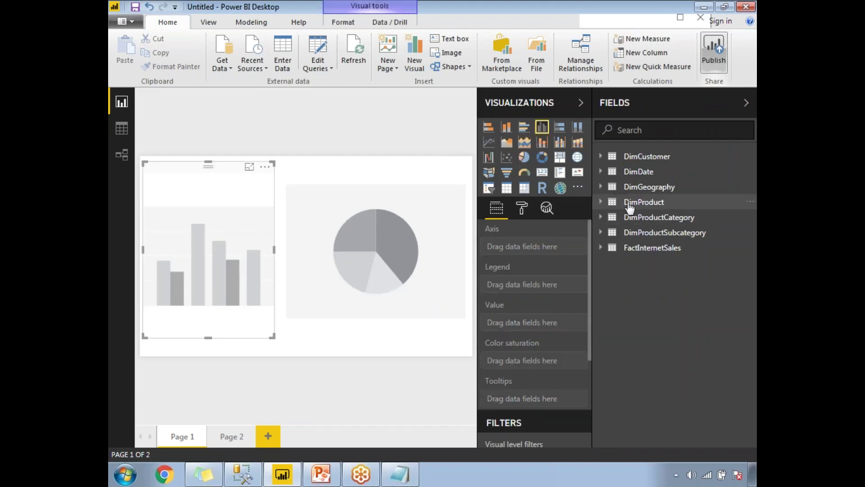
left_click(600, 188)
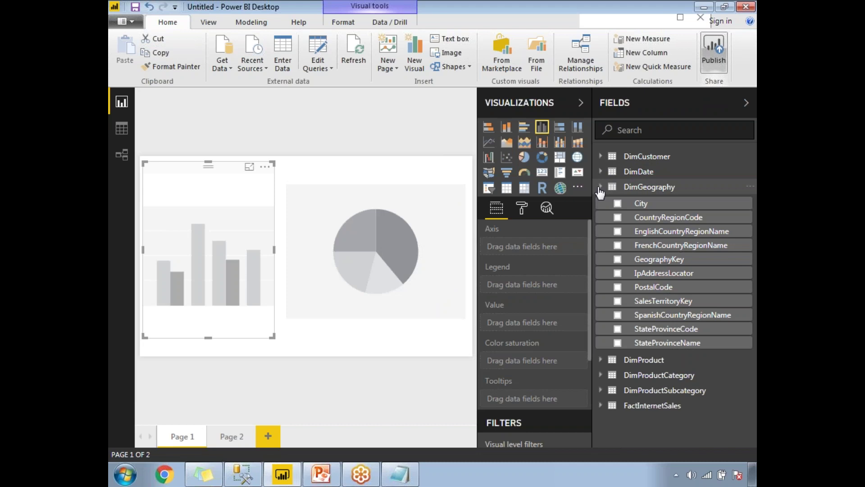
left_click(617, 231)
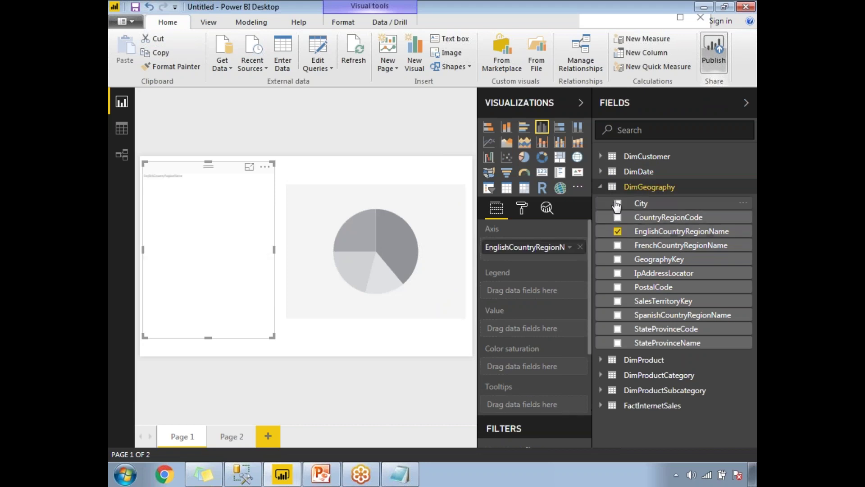
left_click(601, 188)
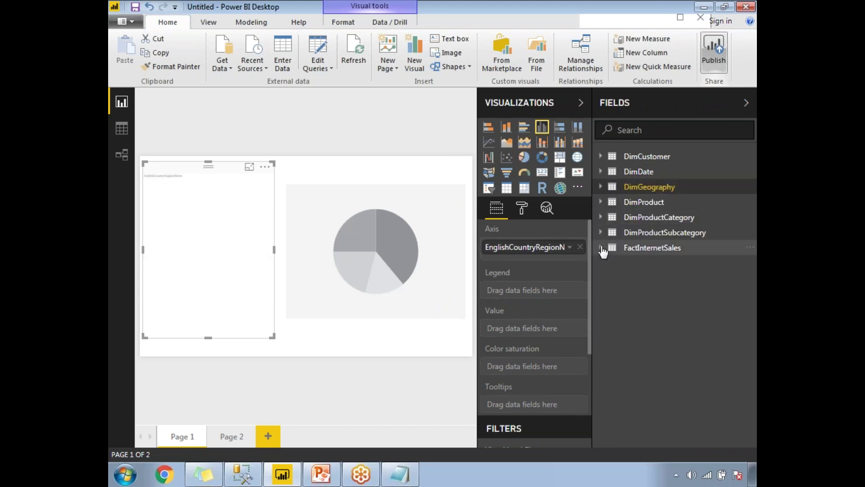
left_click(605, 255)
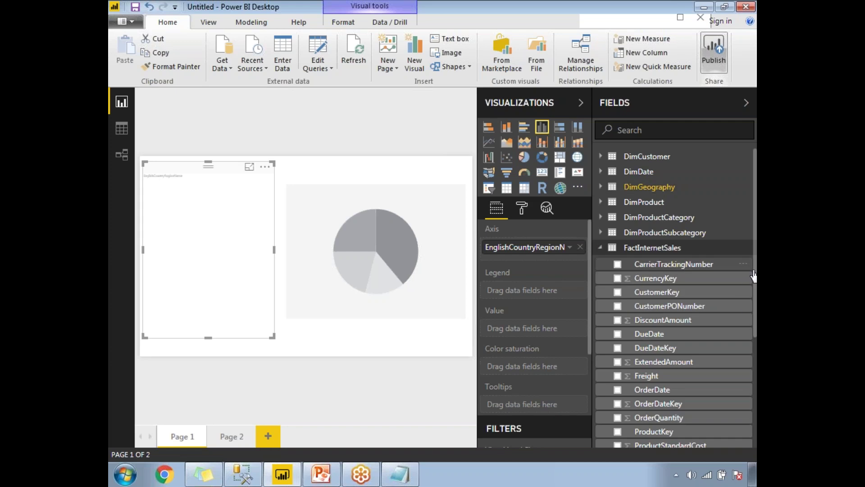
scroll(754, 274, "down", 5)
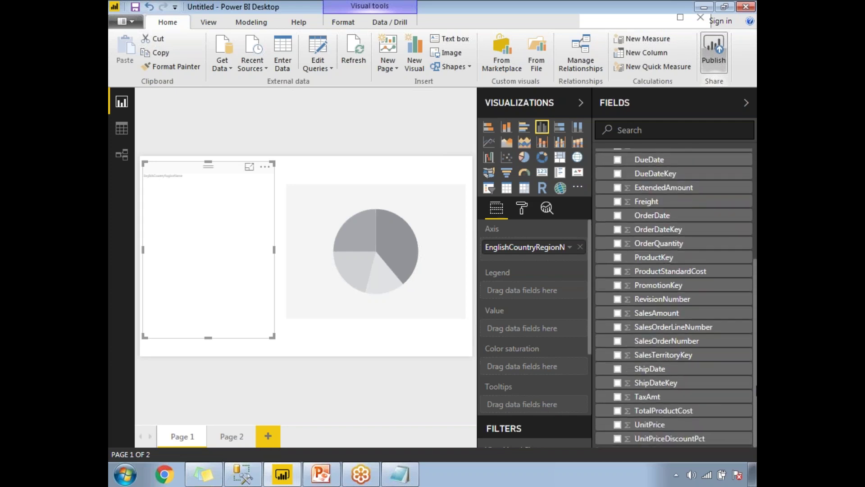
left_click(617, 313)
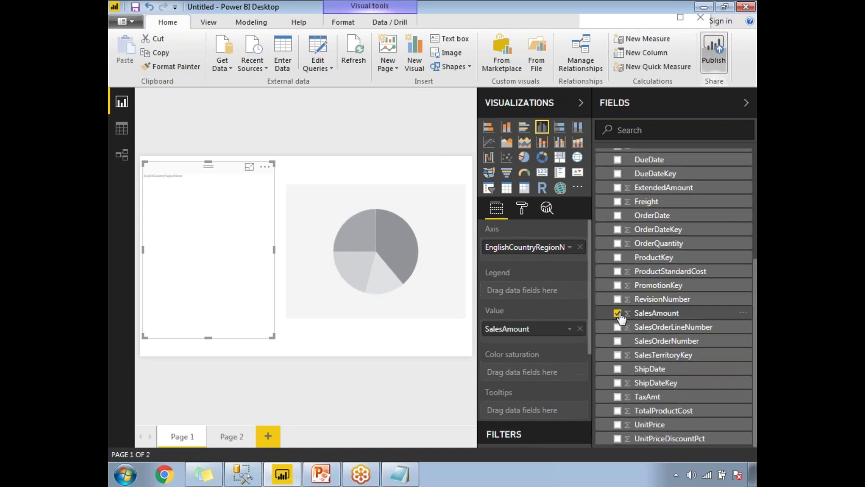
- Give the pie chart SalesAmount values sliced by EnglishCountryRegionName
left_click(389, 250)
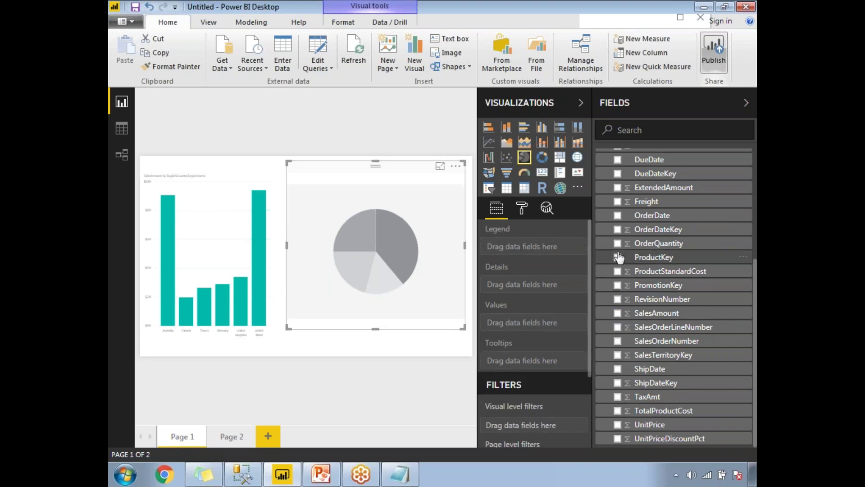
left_click(617, 313)
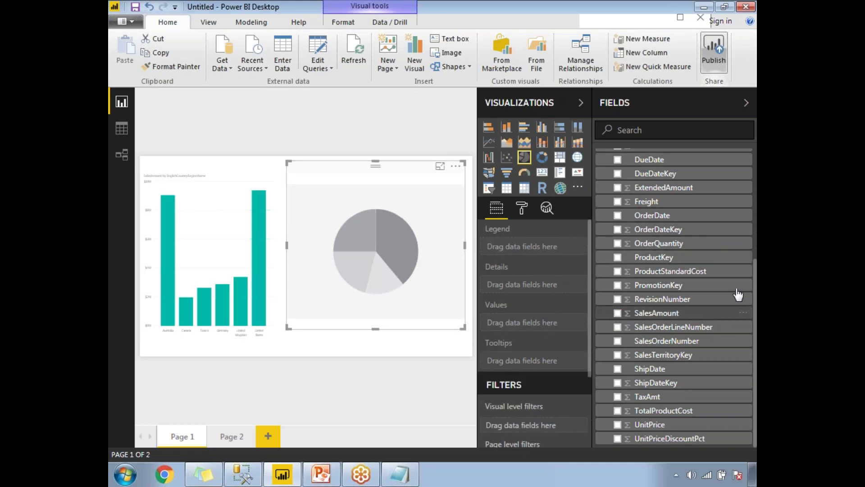
scroll(737, 293, "up", 2)
scroll(600, 192, "up", 3)
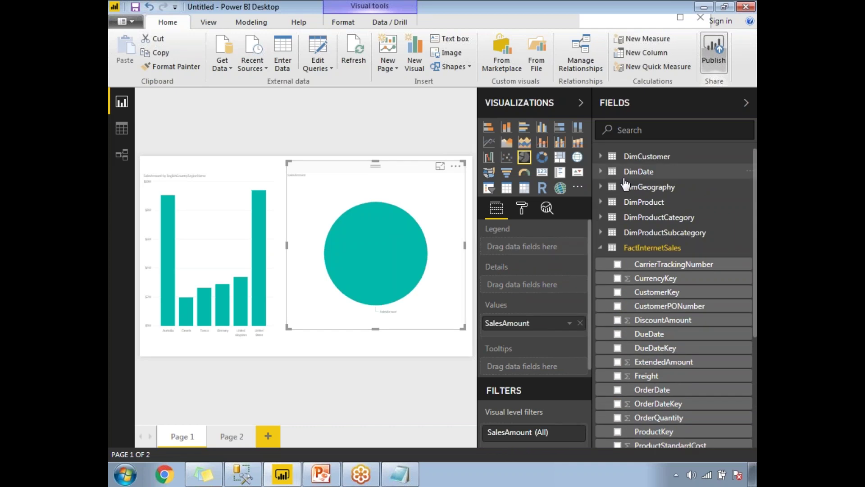
left_click(601, 188)
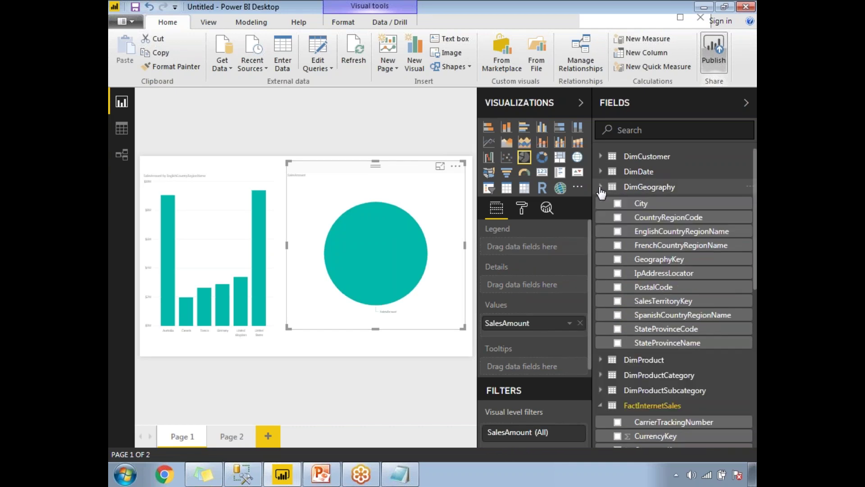
left_click(617, 232)
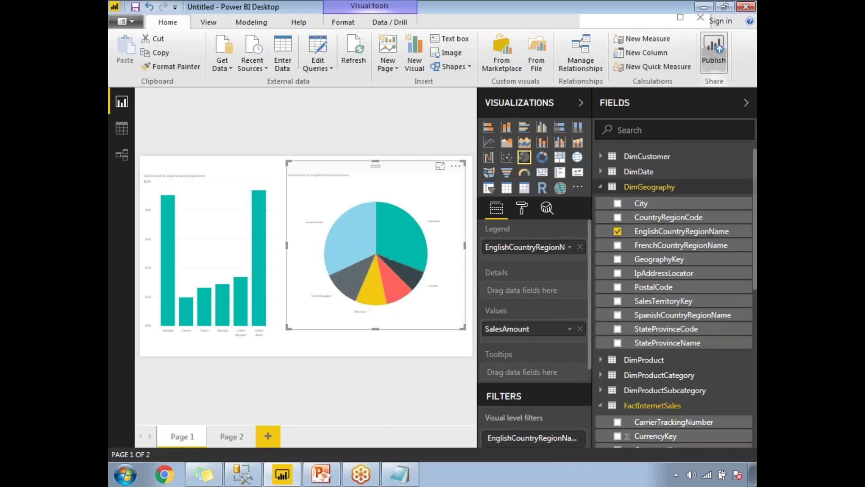
left_click(231, 437)
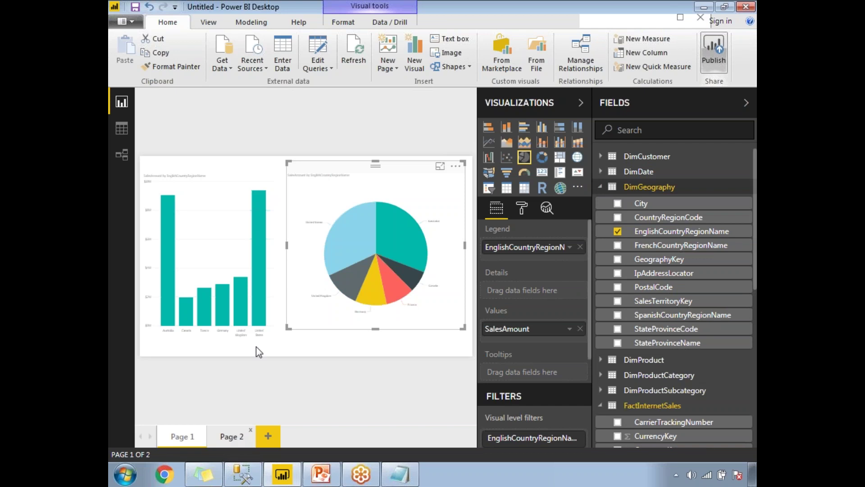
left_click(287, 256)
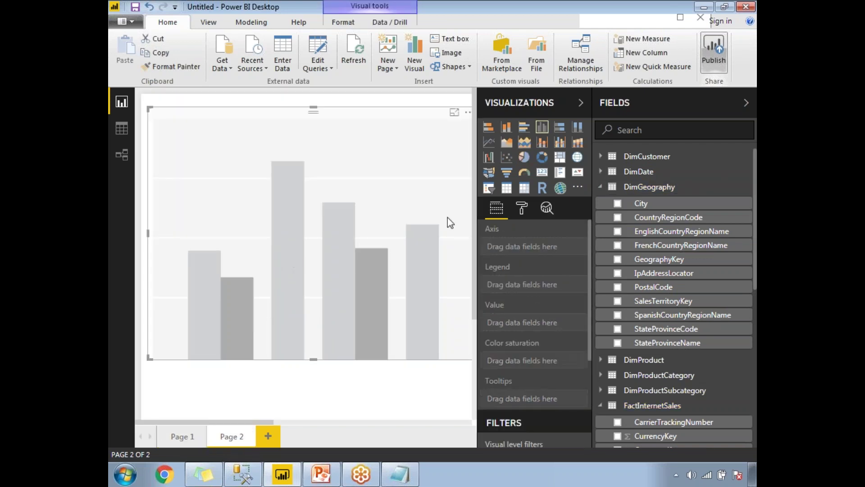
- Plot SalesAmount by EnglishCountryRegionName on Page 2's column chart and hide the Fields list
left_click(618, 231)
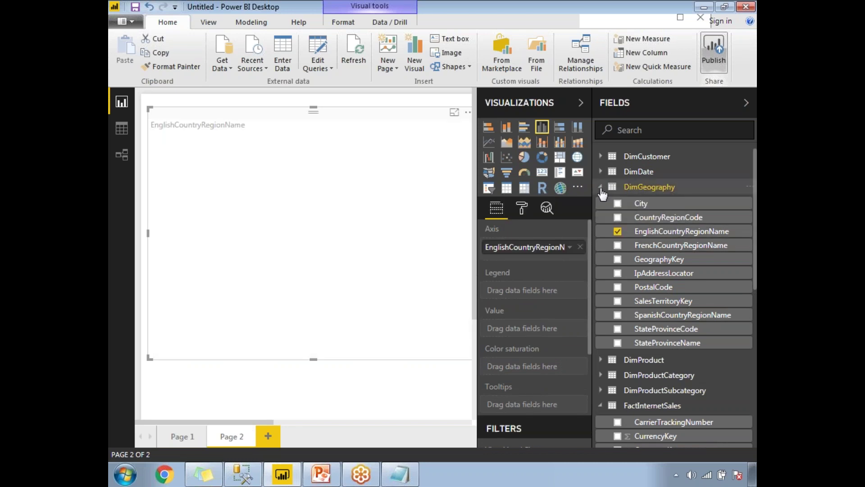
left_click(600, 189)
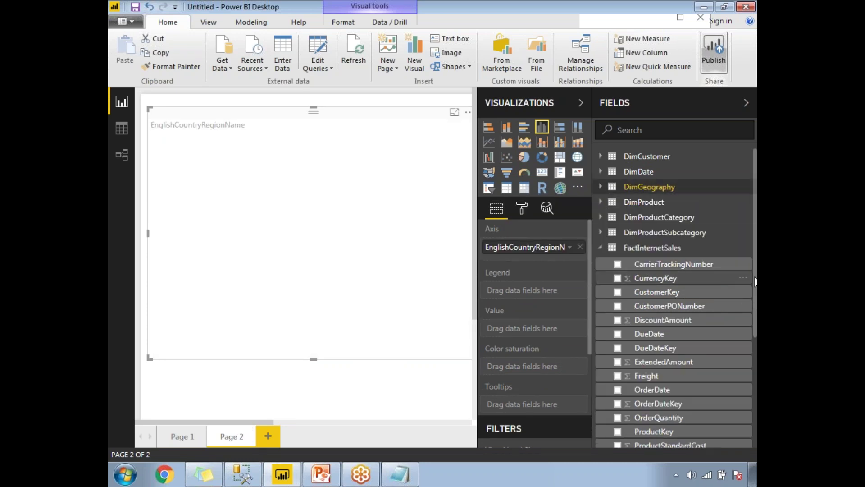
left_click_drag(755, 283, 755, 364)
left_click(618, 349)
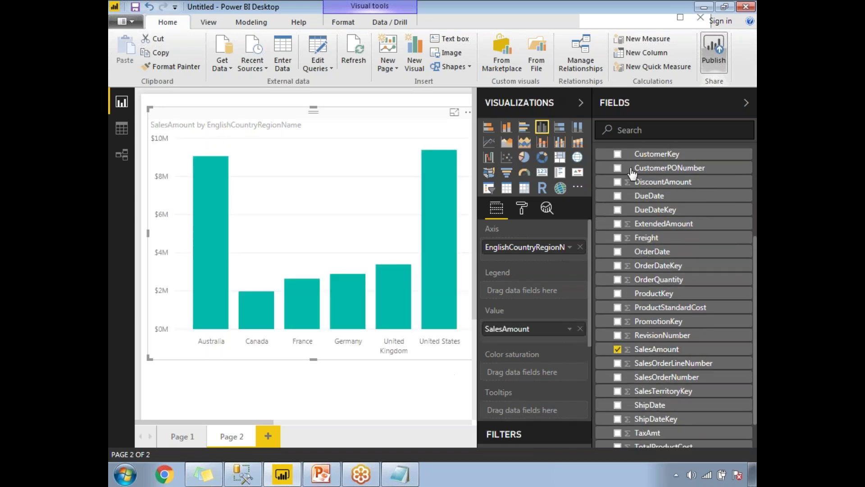
left_click(745, 103)
left_click(529, 281)
left_click(181, 435)
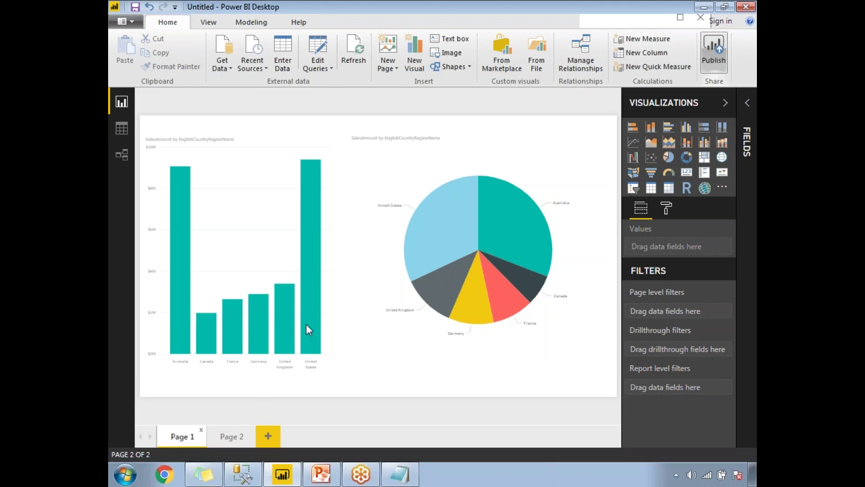
- Raise the column chart's X-axis label text size to 15
left_click(183, 435)
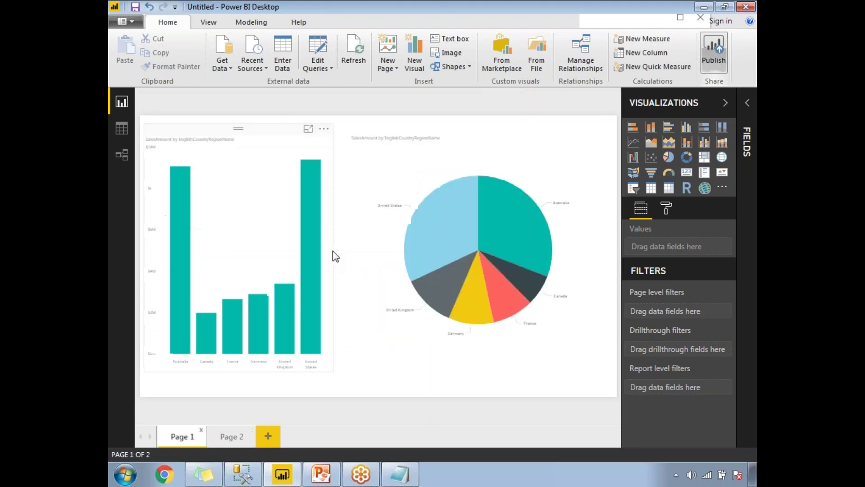
left_click(322, 325)
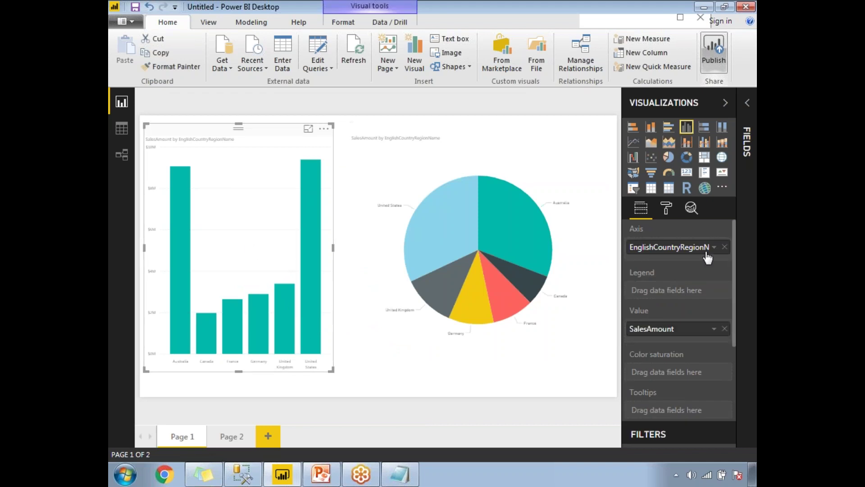
left_click(666, 208)
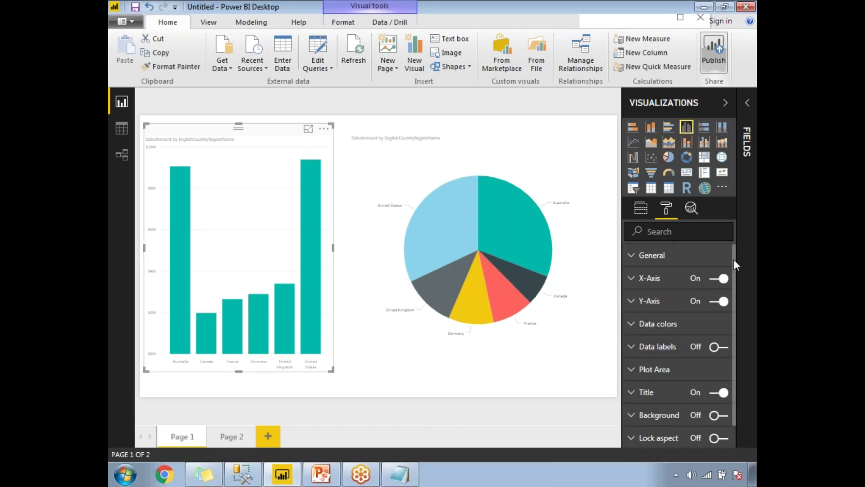
left_click_drag(733, 259, 734, 274)
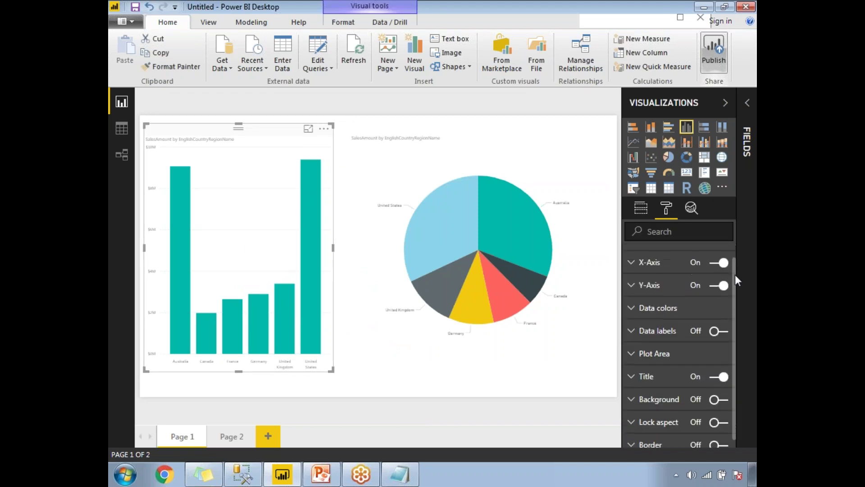
left_click(634, 263)
left_click(719, 305)
left_click(719, 304)
left_click(719, 305)
left_click(719, 305)
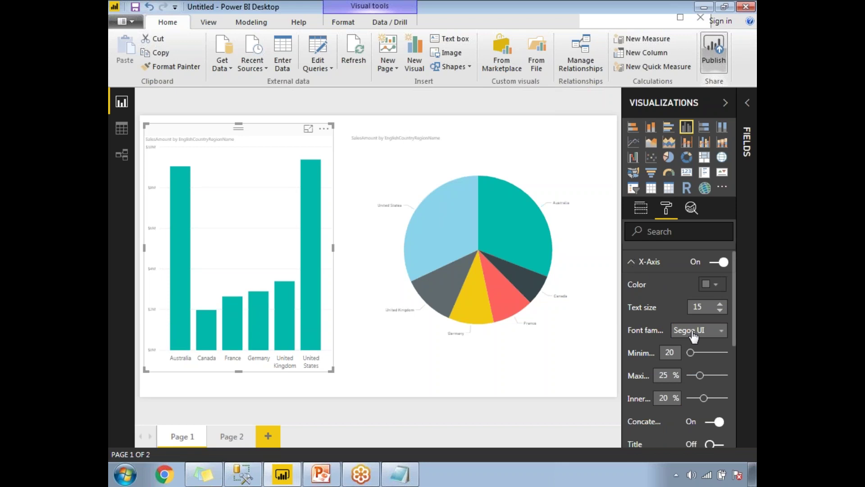
left_click(631, 264)
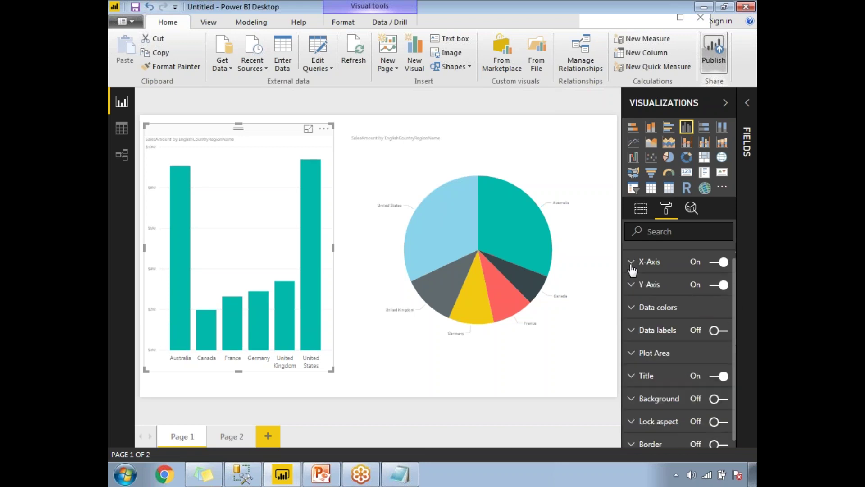
- Turn on data labels so sales values show above each bar
left_click(725, 332)
left_click(723, 332)
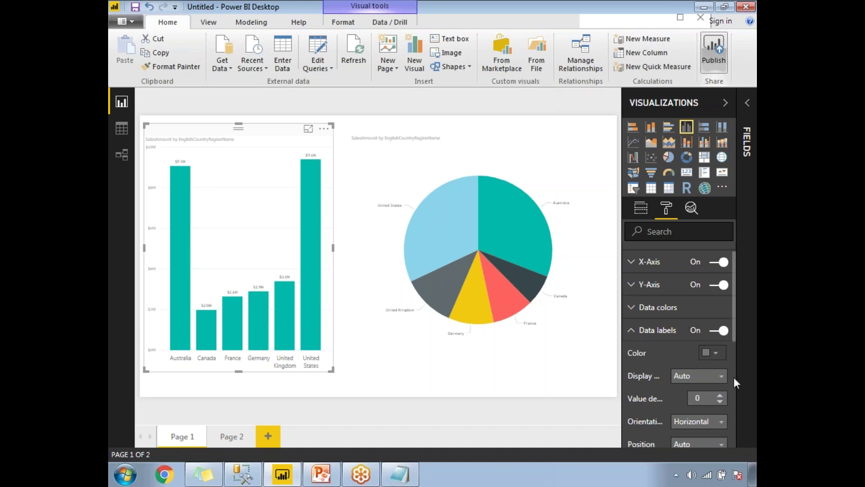
left_click_drag(734, 328, 736, 386)
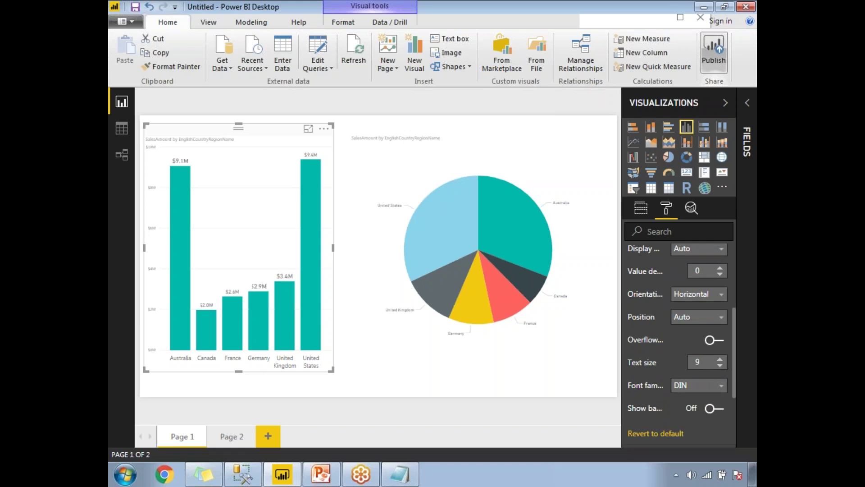
- Raise the pie chart's detail label text size to 16, leaving its legend turned off
left_click(523, 245)
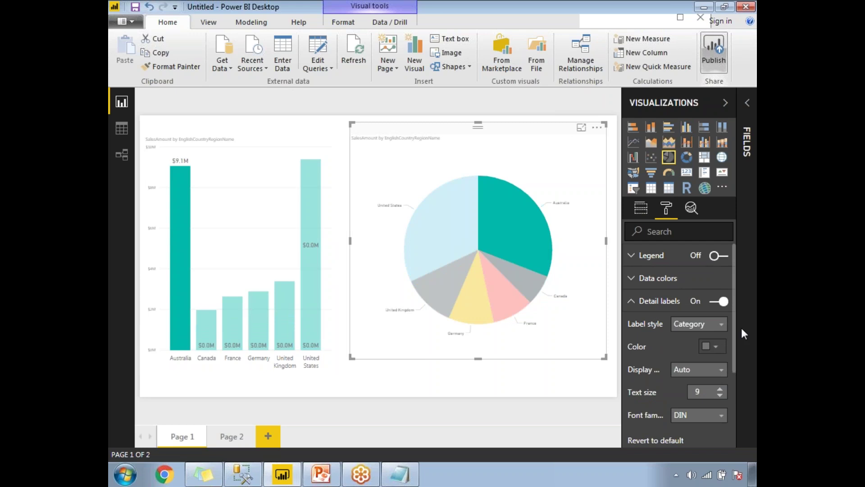
left_click(720, 389)
left_click(720, 389)
left_click(720, 389)
left_click(720, 389)
left_click(720, 390)
left_click(720, 389)
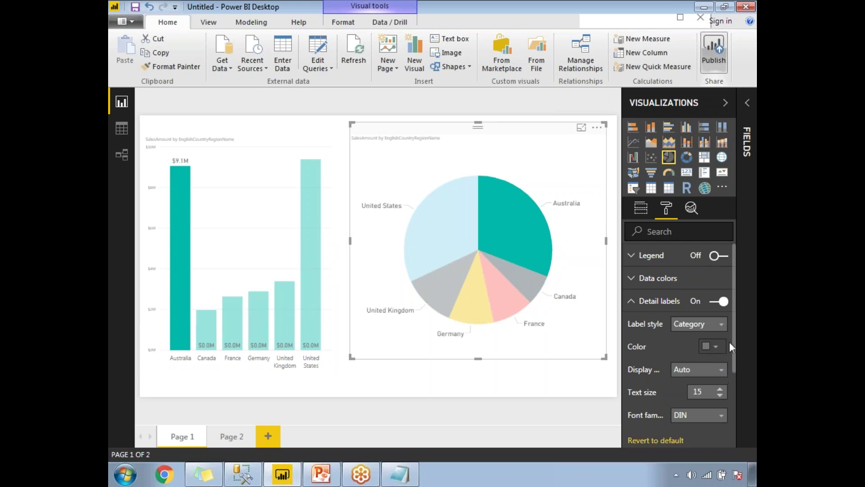
mouse_move(734, 340)
left_mouse_down()
mouse_move(736, 429)
mouse_move(738, 333)
left_mouse_up()
left_click(720, 388)
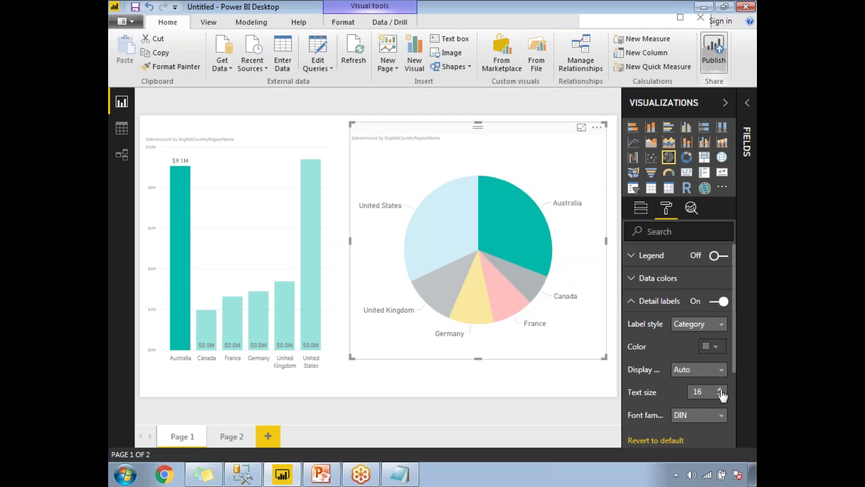
left_click(631, 302)
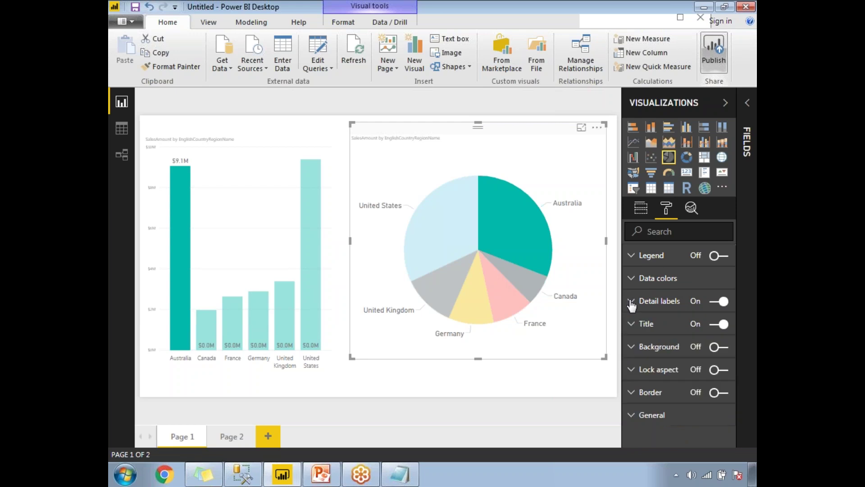
left_click(722, 256)
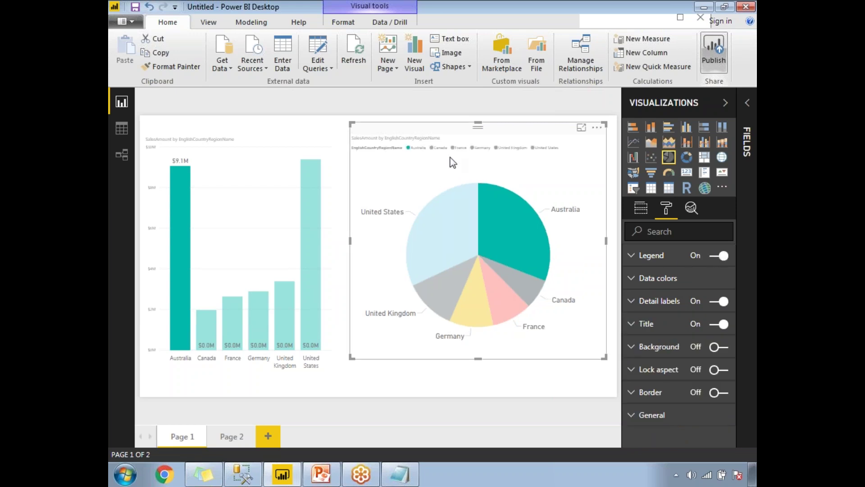
left_click(710, 261)
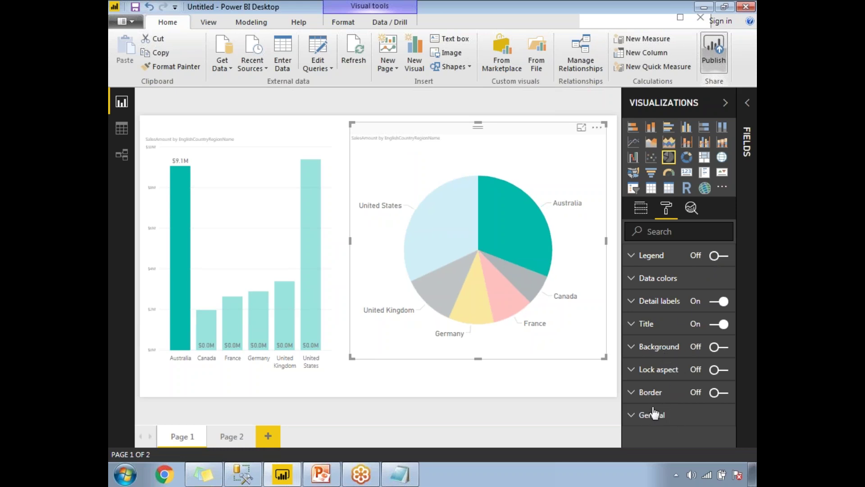
- Flip between Page 2 and Page 1, then select the Visualization Level line in the Notepad notes
left_click(232, 440)
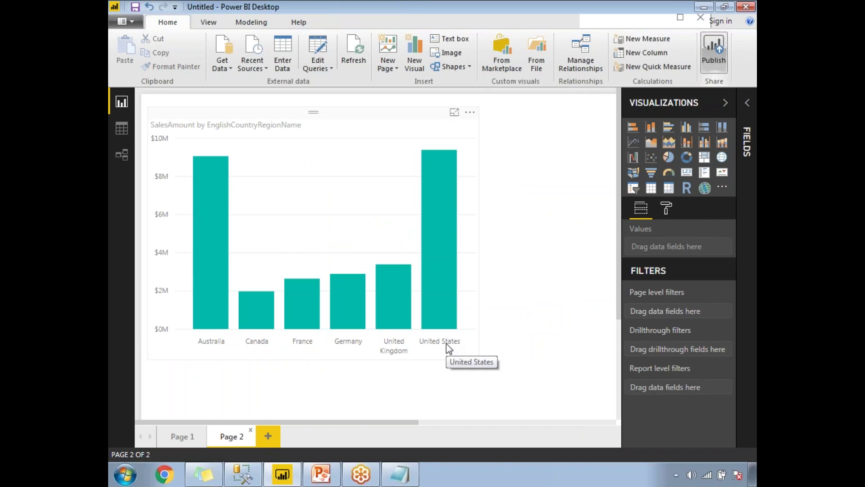
left_click(175, 436)
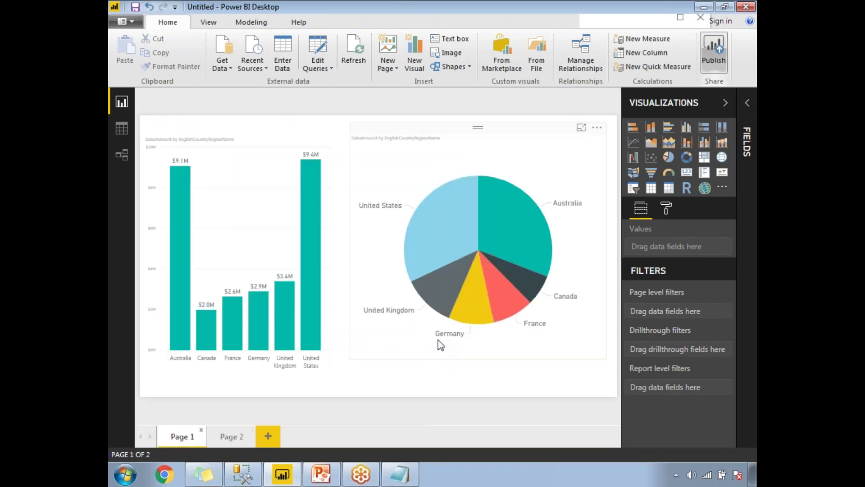
left_click(411, 476)
left_click_drag(403, 125, 117, 113)
- Select the sales-by-country column chart and scroll down to its Visual level filters
key("alt+Tab")
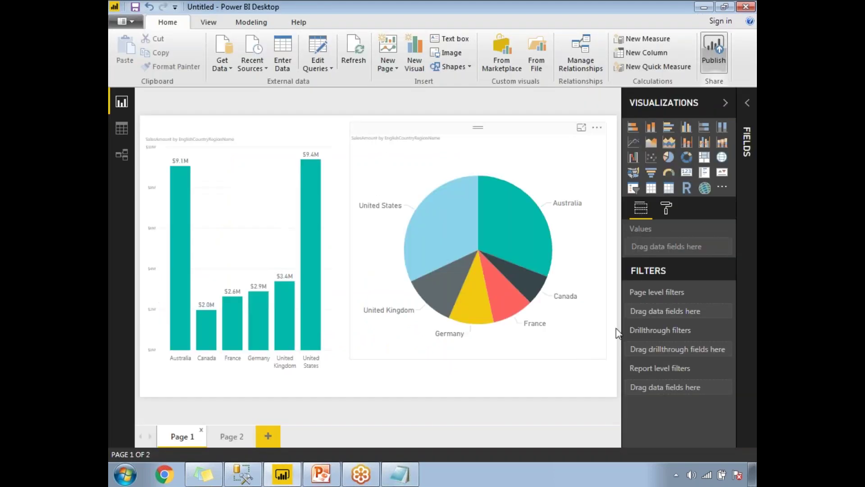
left_click(272, 286)
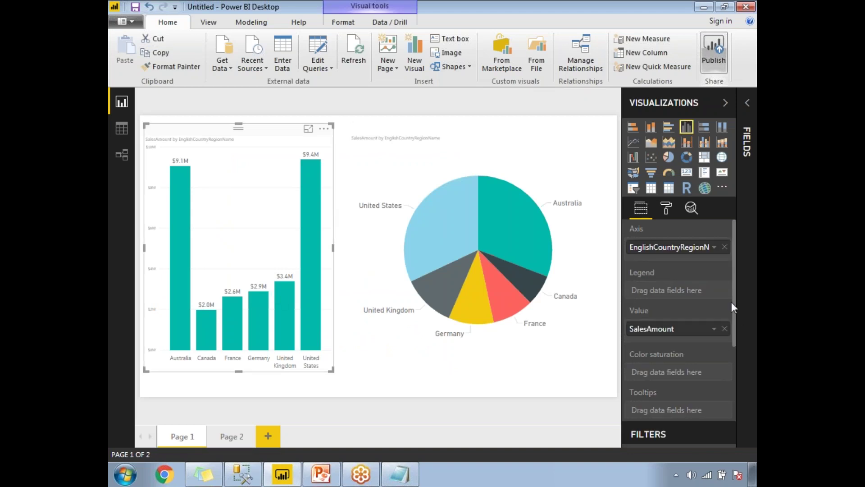
left_click_drag(733, 300, 741, 423)
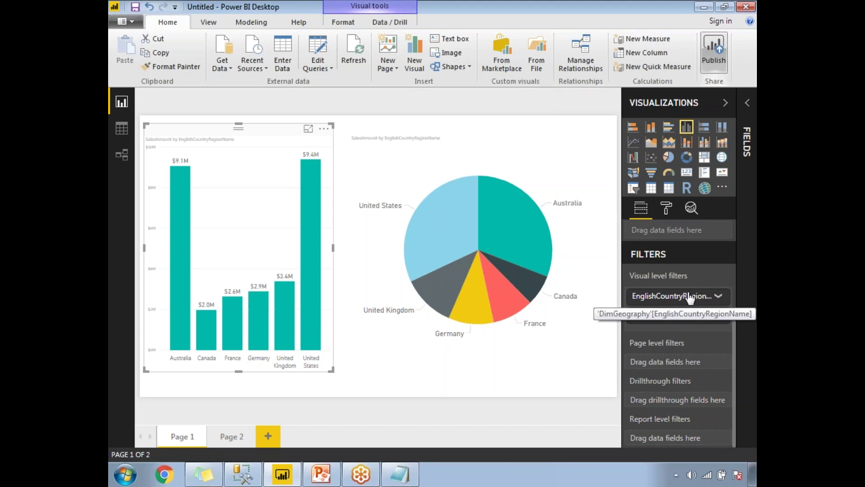
- Tick then untick Australia in the column chart's country filter, then highlight Australia via its pie slice
left_click(719, 295)
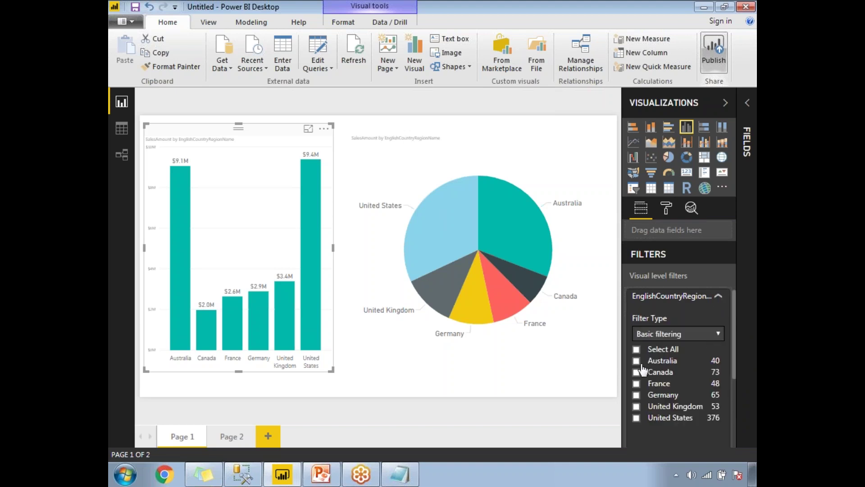
left_click(636, 359)
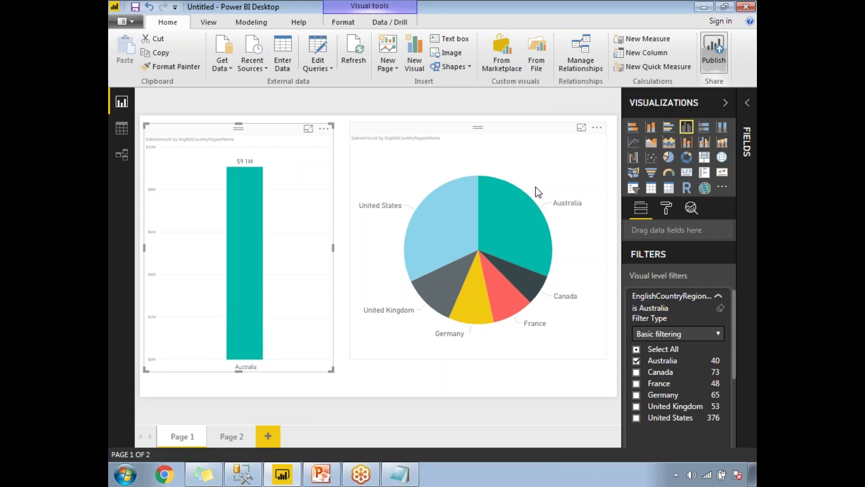
left_click(637, 360)
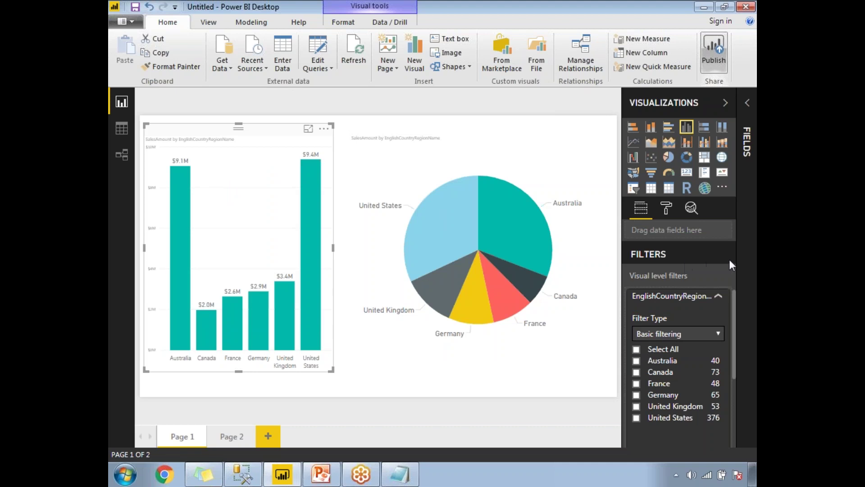
left_click(518, 244)
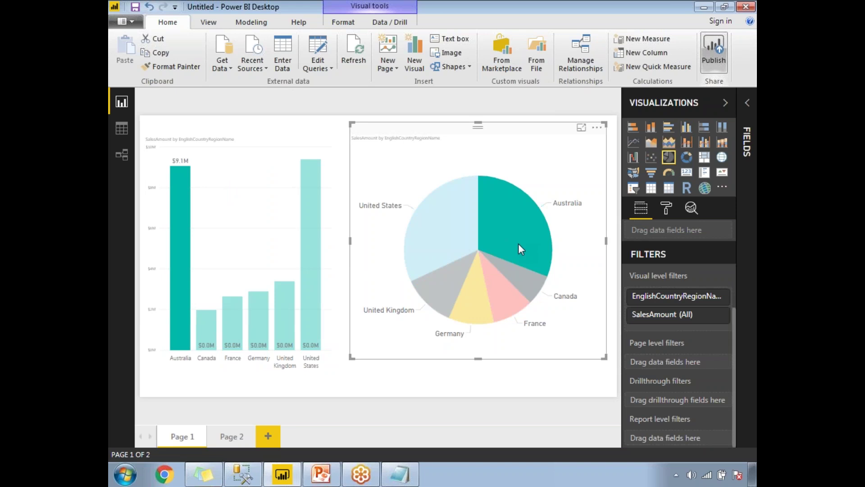
left_click(436, 391)
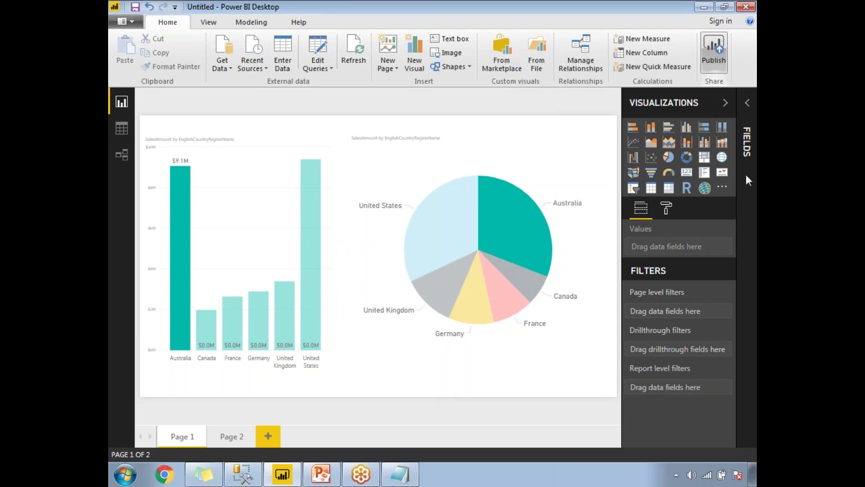
- Add DimGeography's EnglishCountryRegionName as a Page level filter
left_click(749, 137)
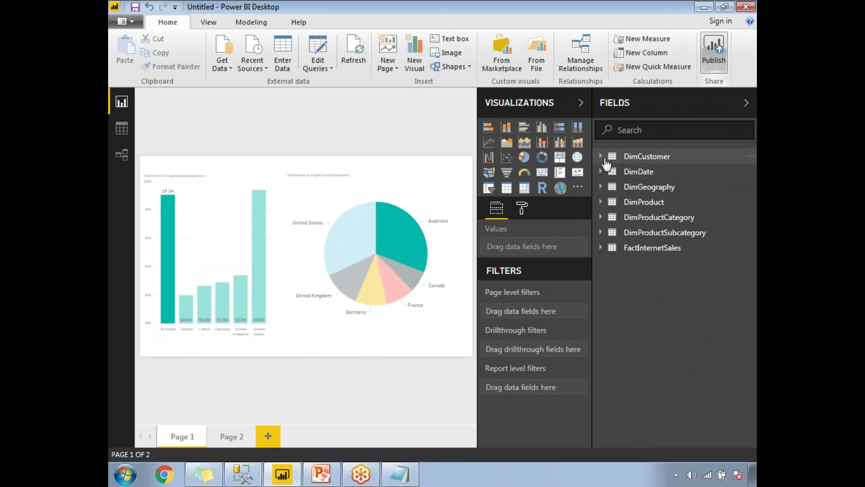
left_click(602, 191)
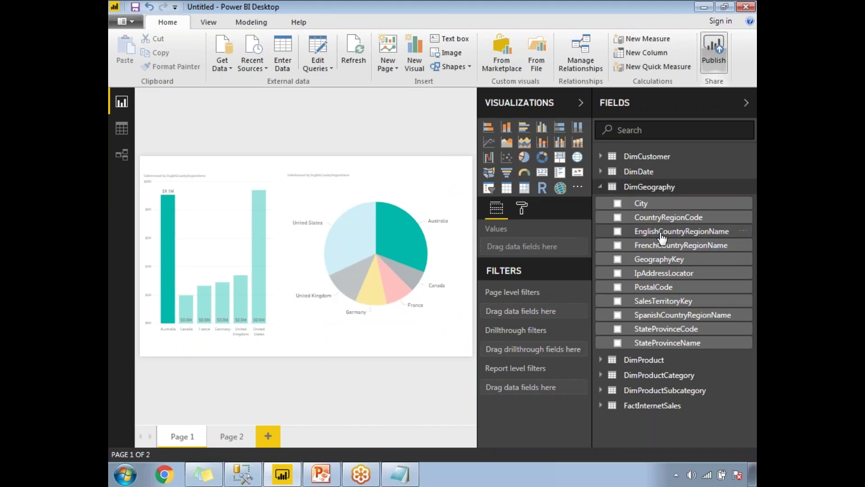
left_click_drag(661, 236, 534, 316)
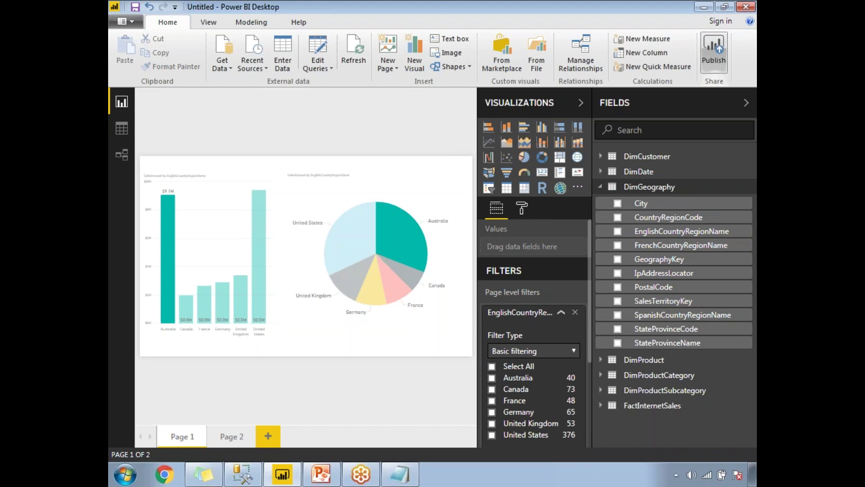
left_click(746, 103)
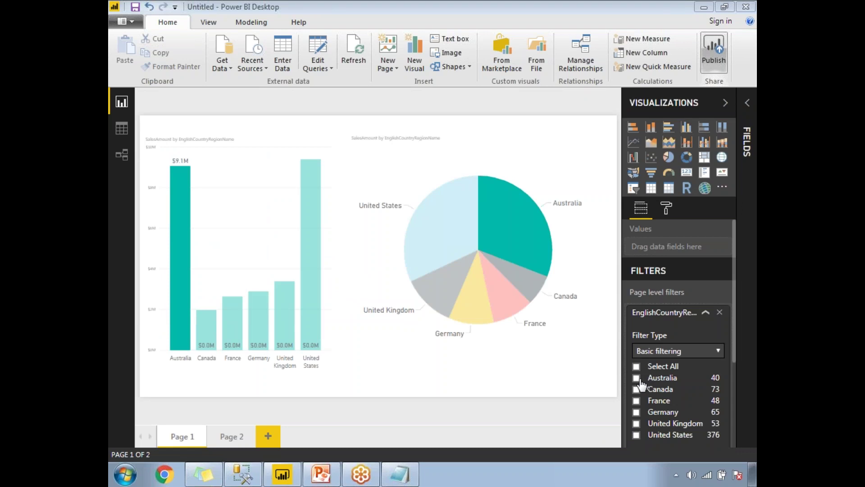
- Filter Page 1 to United Kingdom and view Page 2, which still shows all countries
left_click(636, 423)
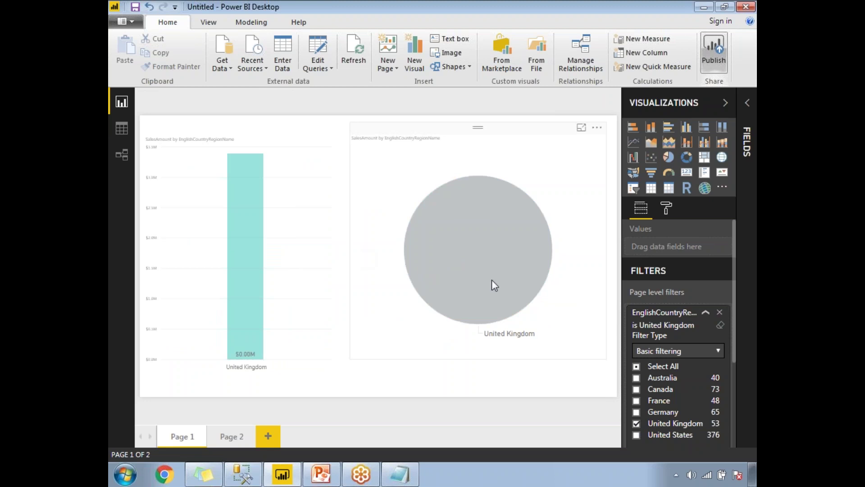
mouse_move(480, 228)
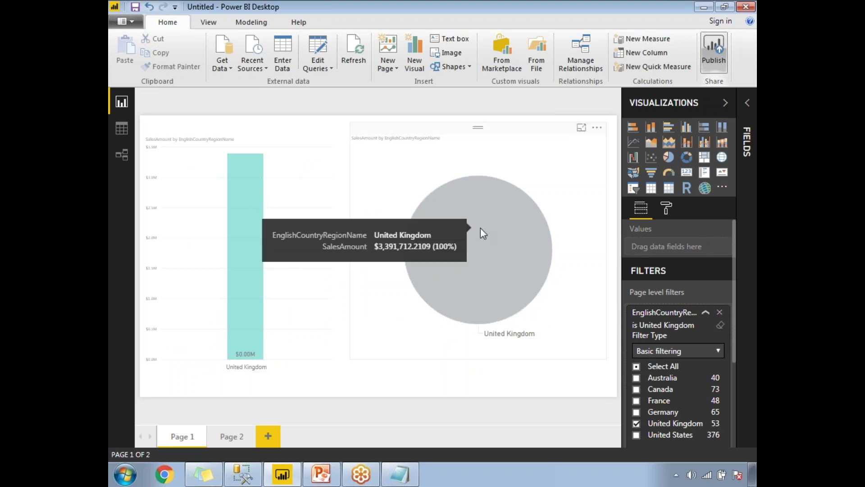
left_click(230, 437)
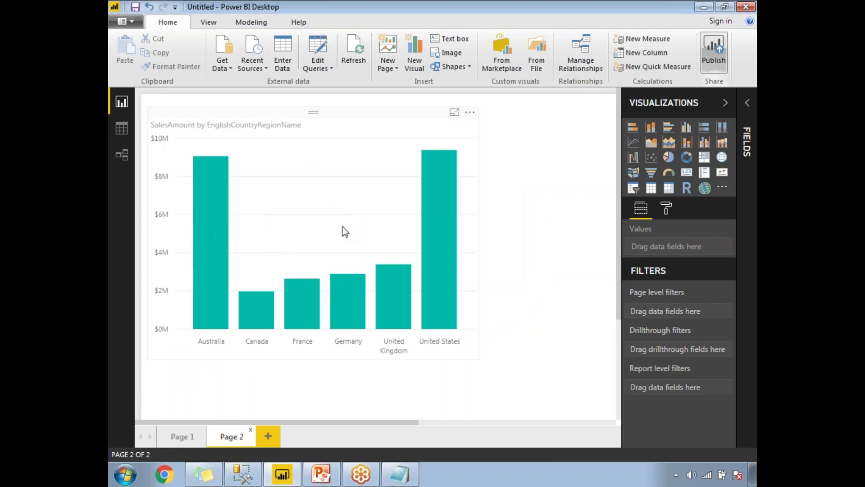
- Delete the United Kingdom page-level filter from Page 1
left_click(182, 436)
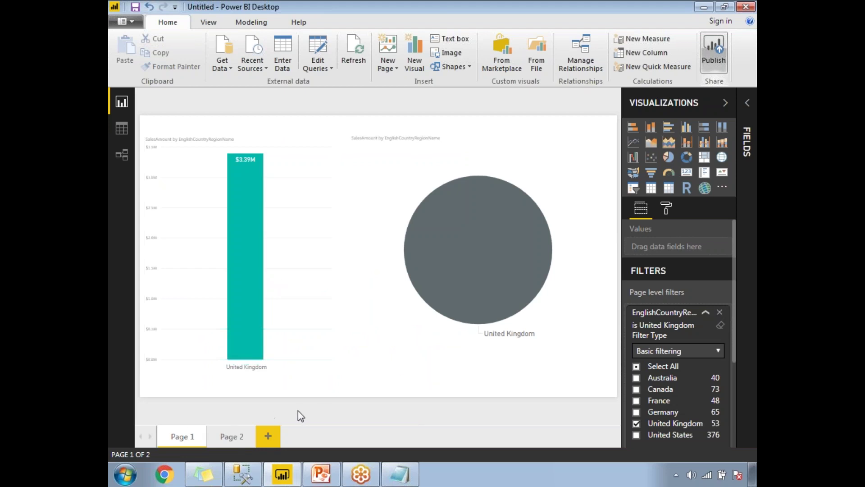
left_click(719, 313)
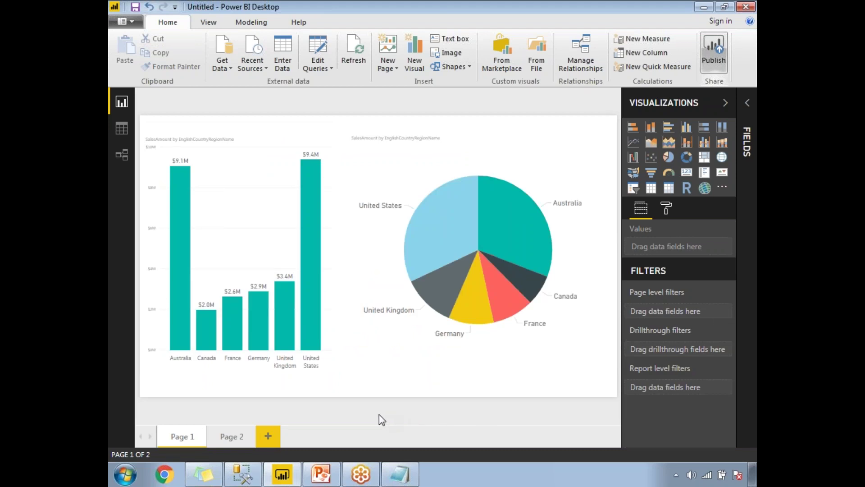
- Add EnglishCountryRegionName as a Report level filter set to United States
left_click(747, 142)
left_click(600, 187)
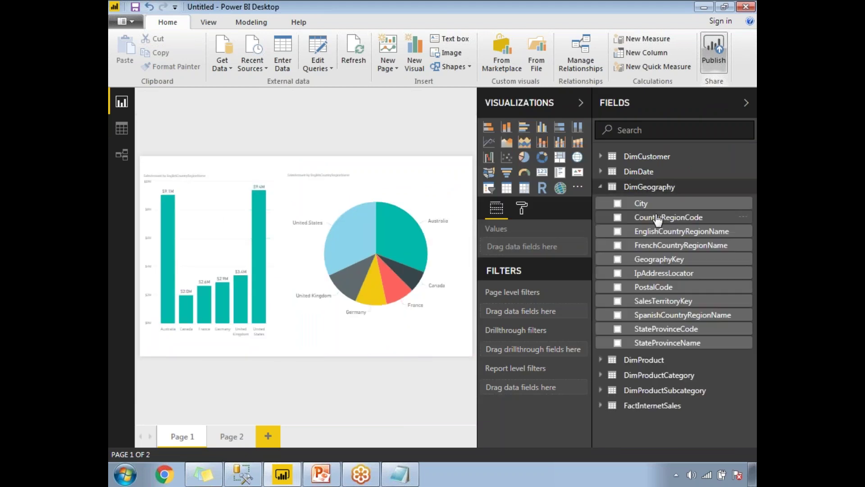
left_click_drag(640, 234, 554, 397)
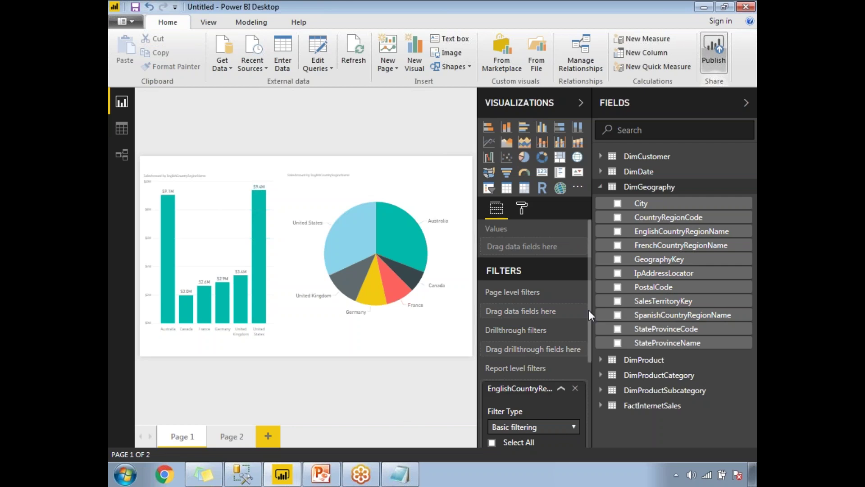
left_click_drag(589, 310, 584, 388)
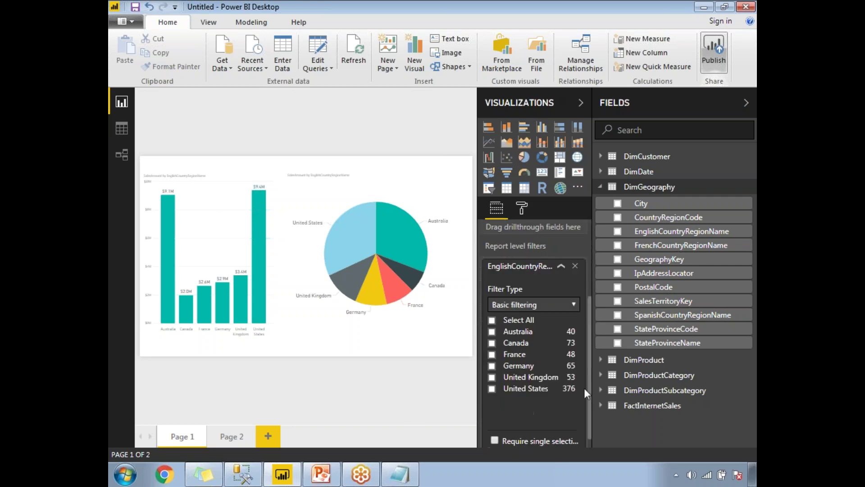
left_click(747, 108)
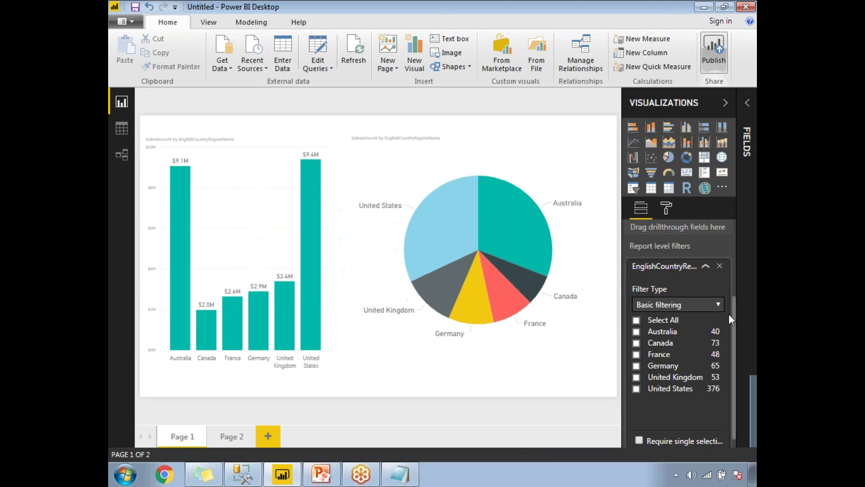
left_click(636, 388)
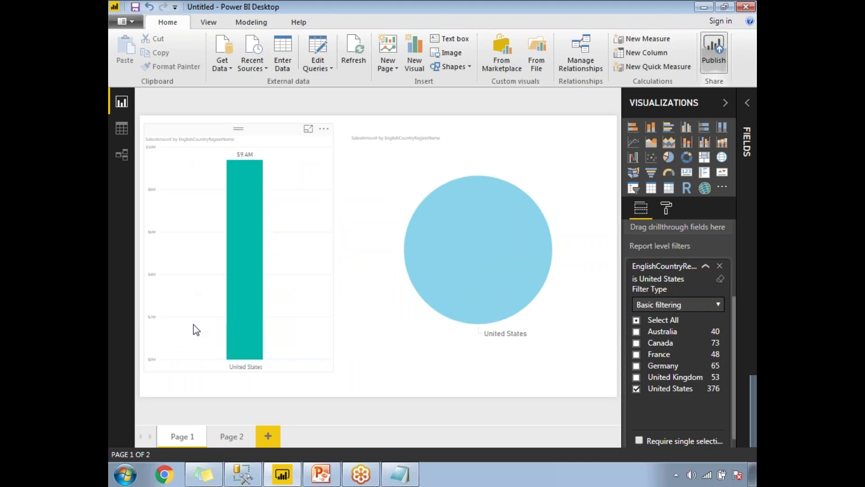
- Check the United States filter on Page 2, then remove it from Page 1
left_click(229, 436)
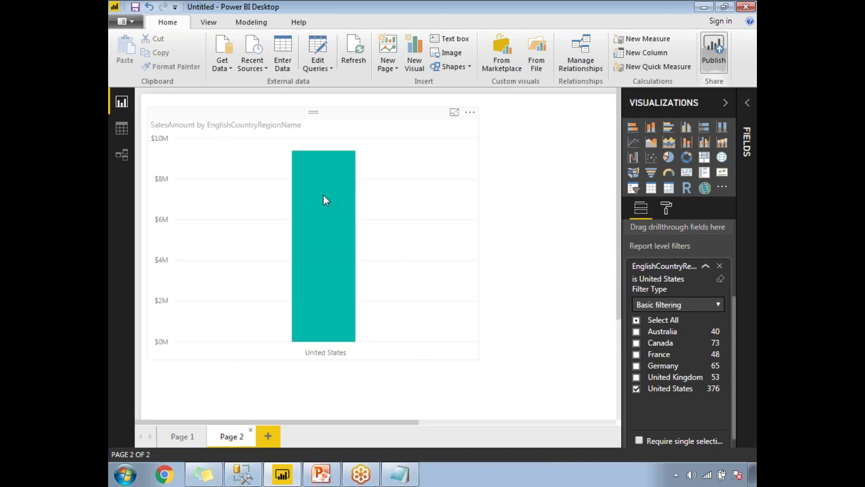
mouse_move(318, 199)
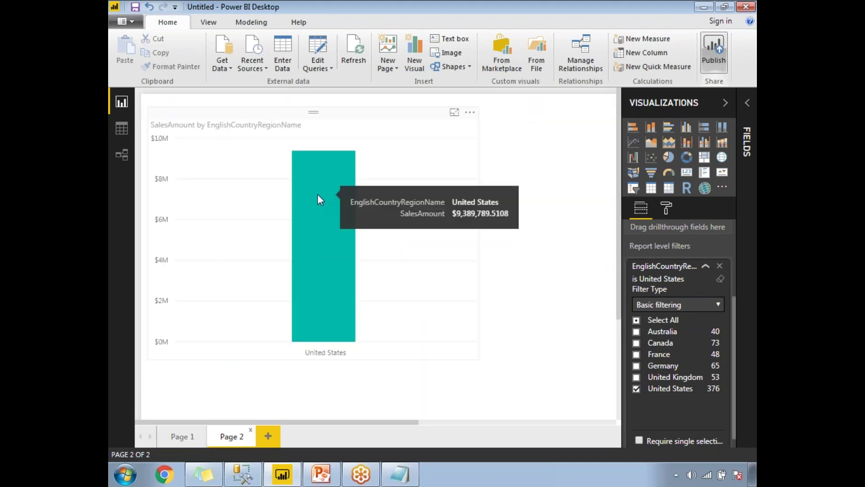
left_click(183, 436)
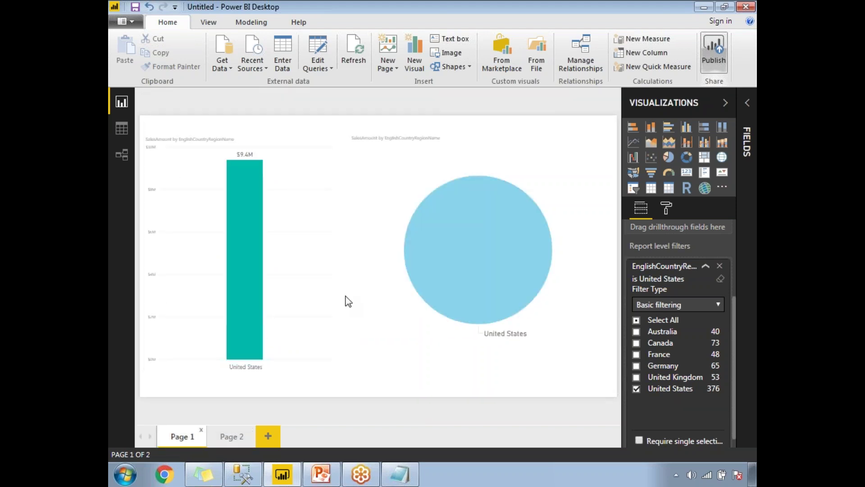
left_click(719, 266)
mouse_move(688, 336)
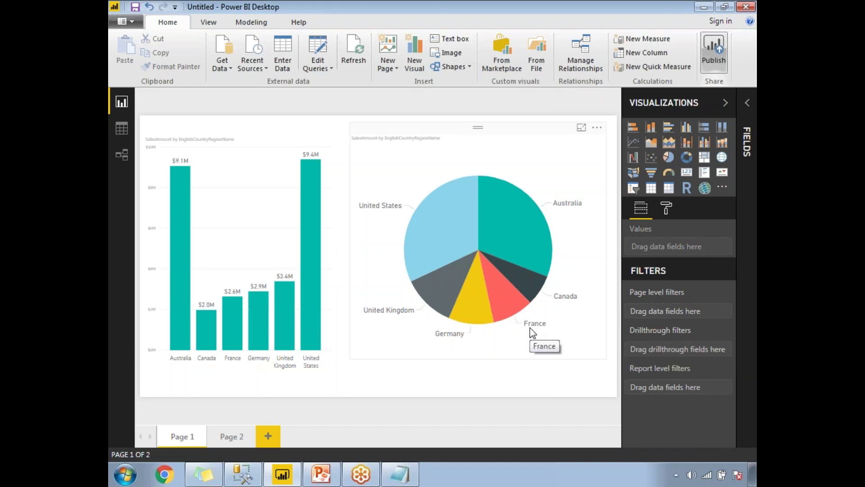
left_click(405, 478)
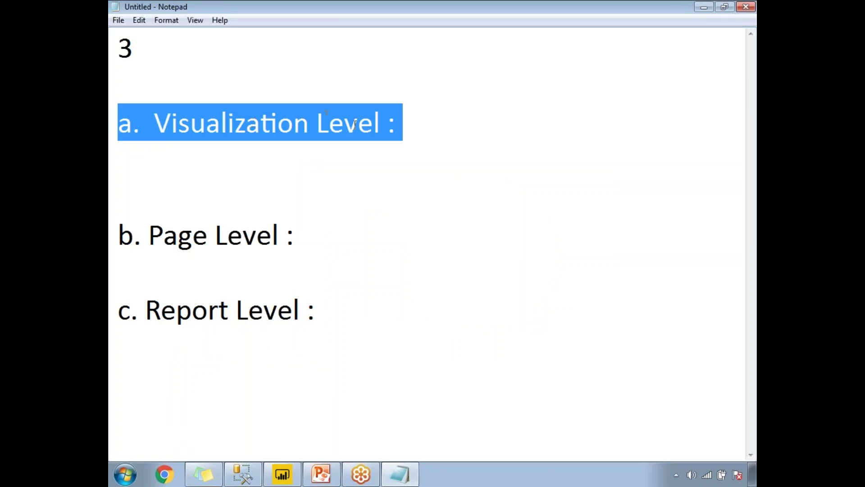
left_click(411, 131)
left_click_drag(412, 131, 139, 124)
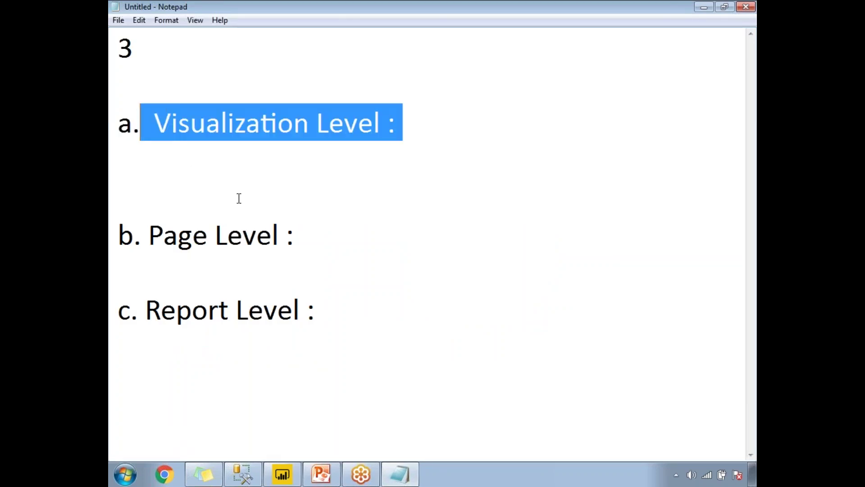
left_click_drag(324, 242, 123, 237)
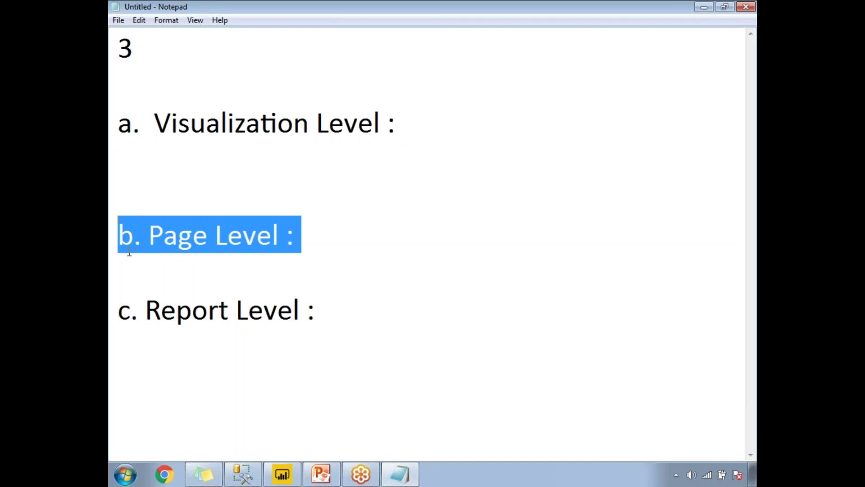
left_click_drag(328, 313, 115, 305)
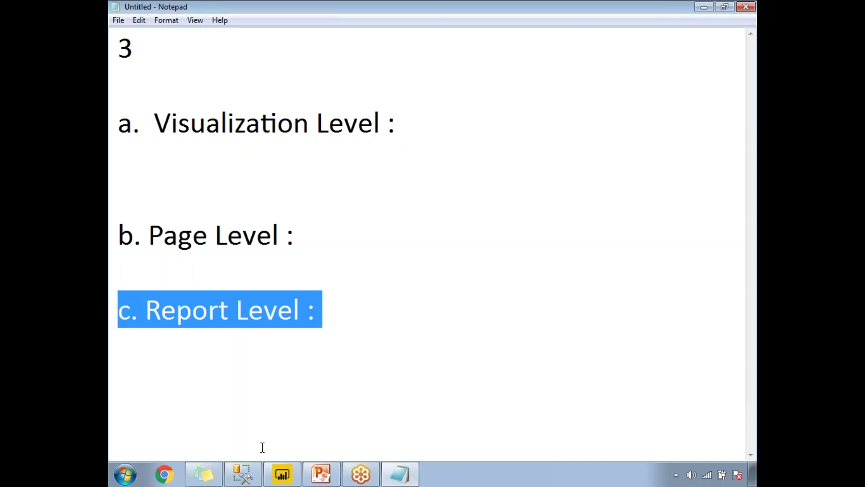
left_click(282, 474)
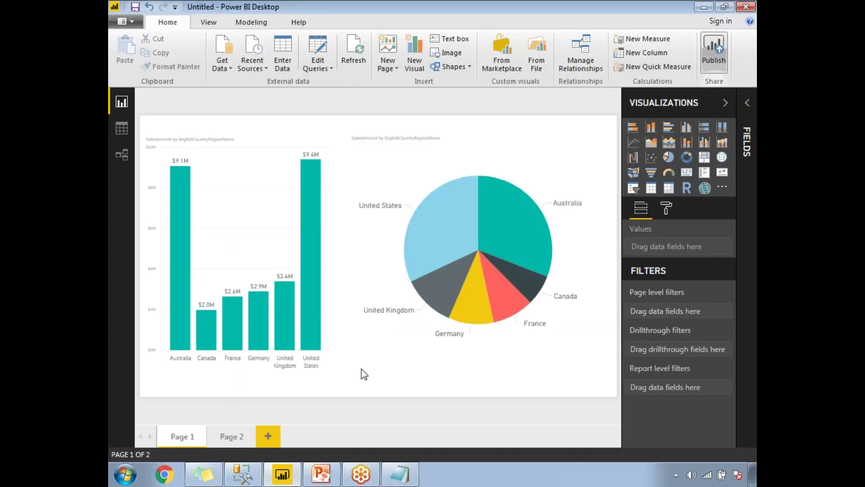